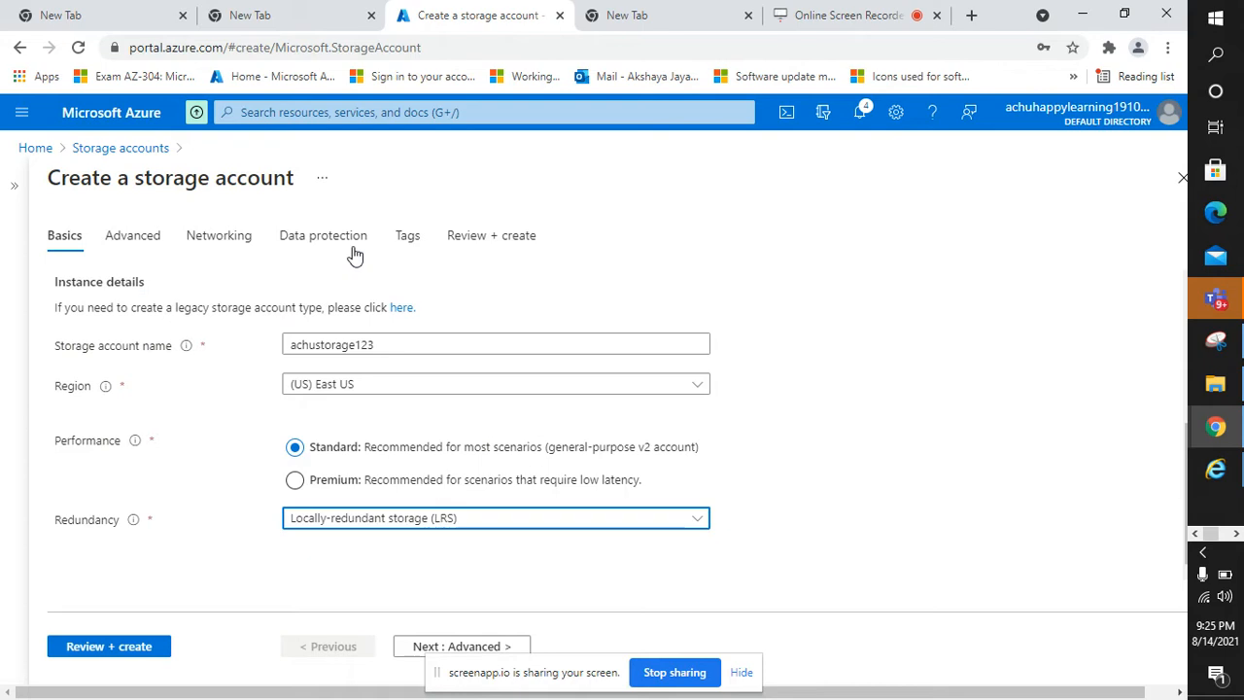
# - Continue to the Advanced settings and review them, briefly enabling the hierarchical namespace and disabling it again
pyautogui.click(427, 648)
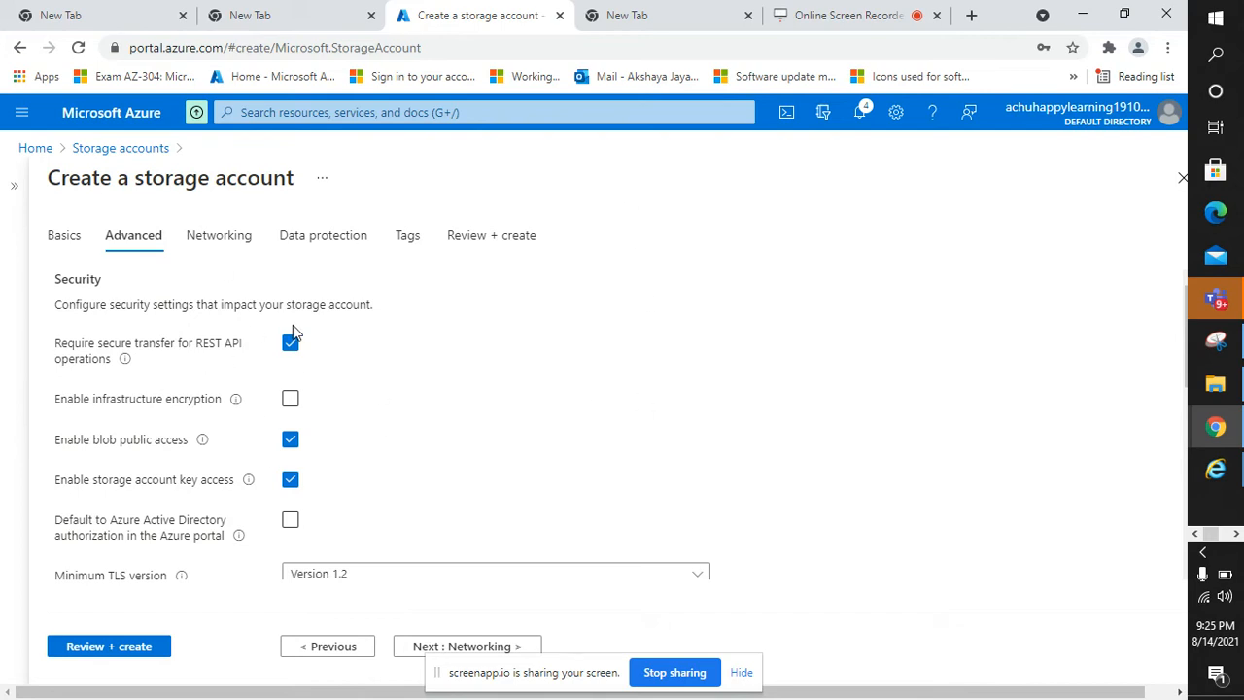
pyautogui.scroll(-1, 295, 411)
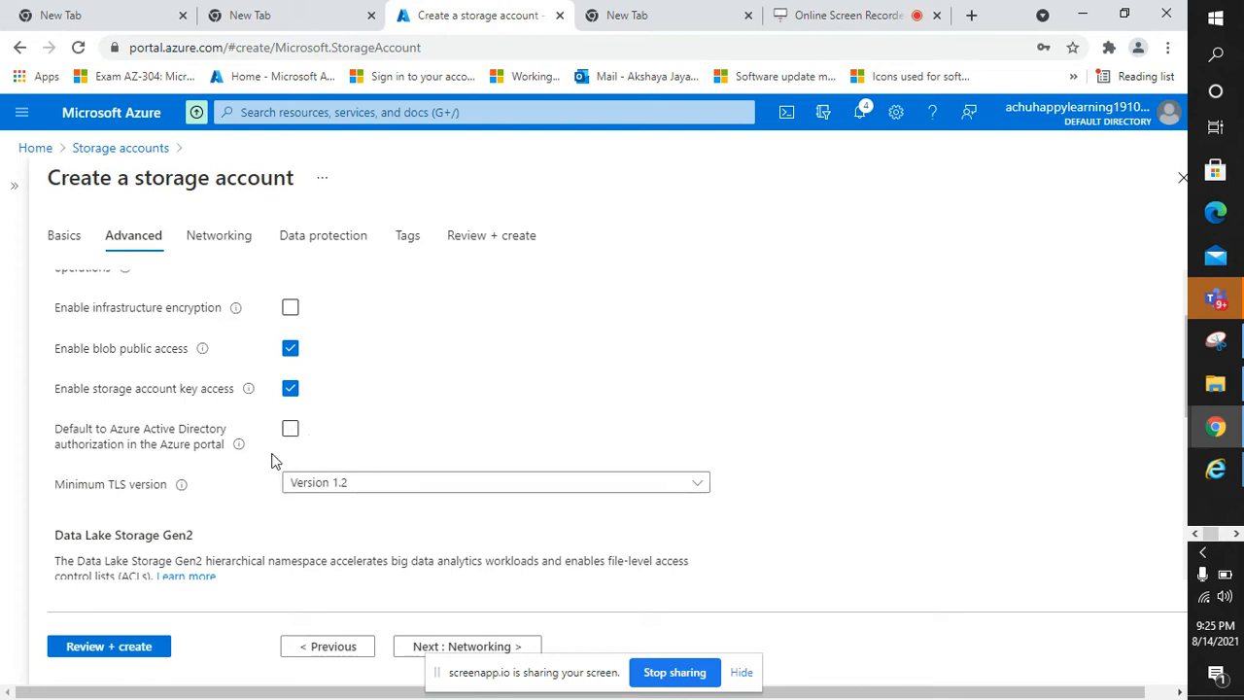
pyautogui.scroll(-2, 302, 466)
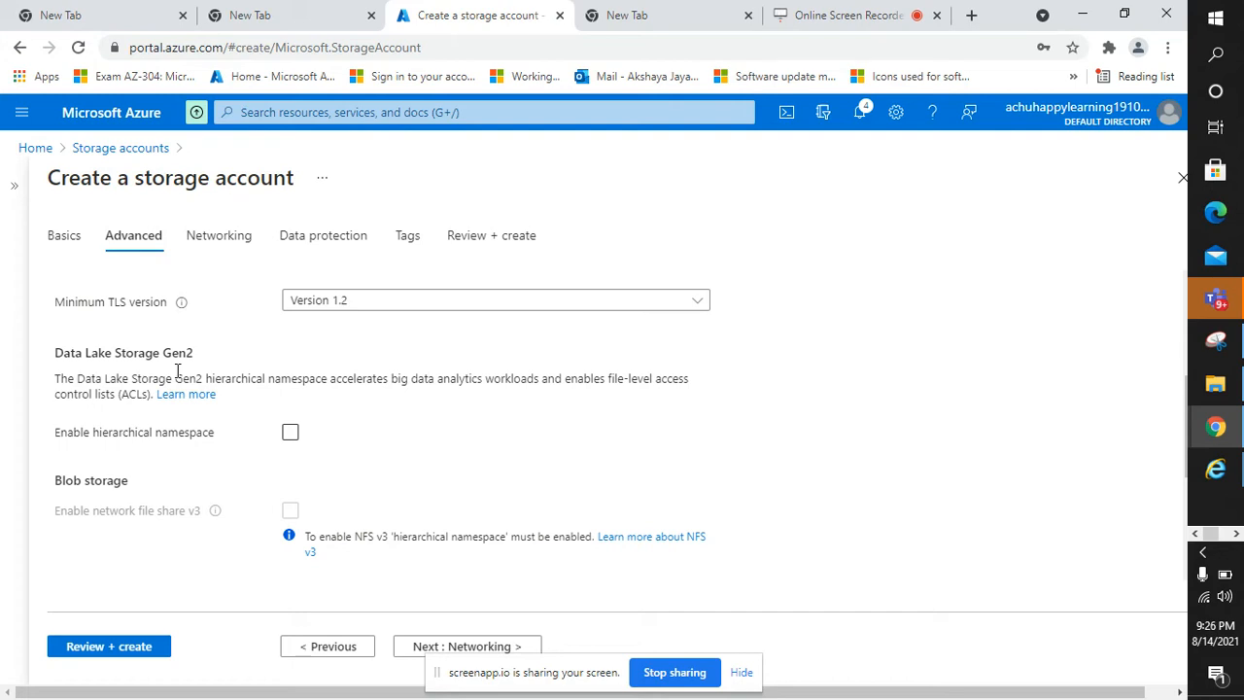
pyautogui.click(290, 433)
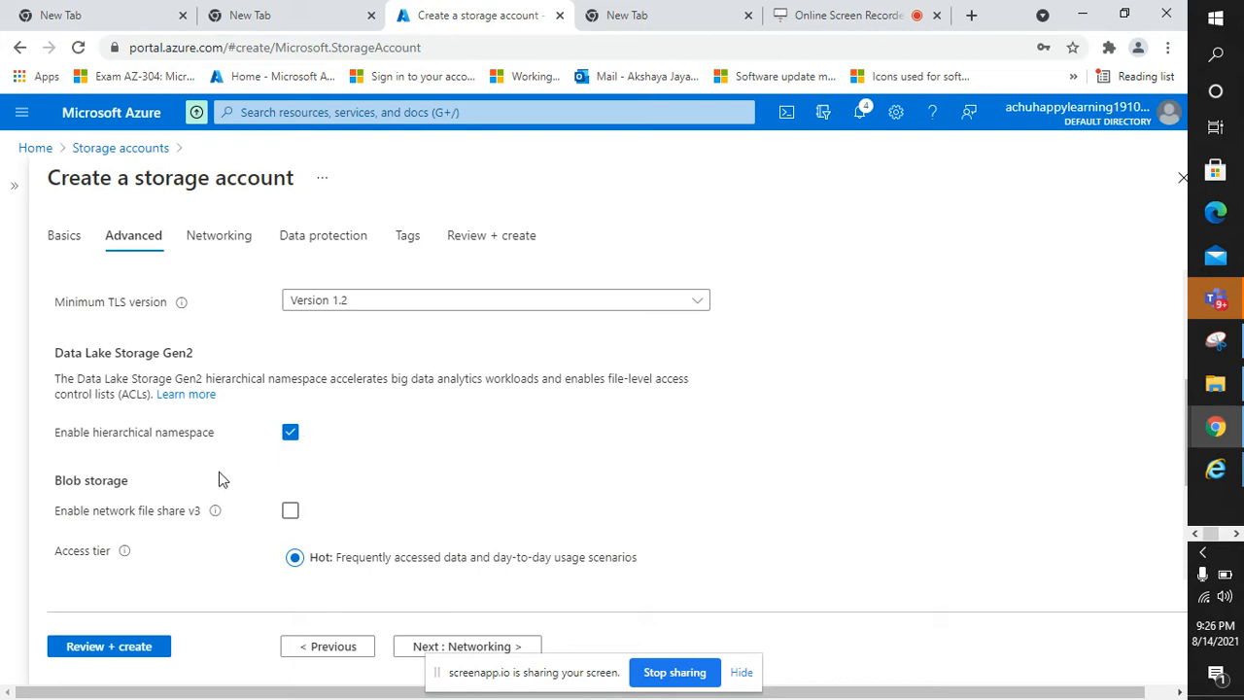
pyautogui.click(290, 434)
pyautogui.scroll(-3, 289, 439)
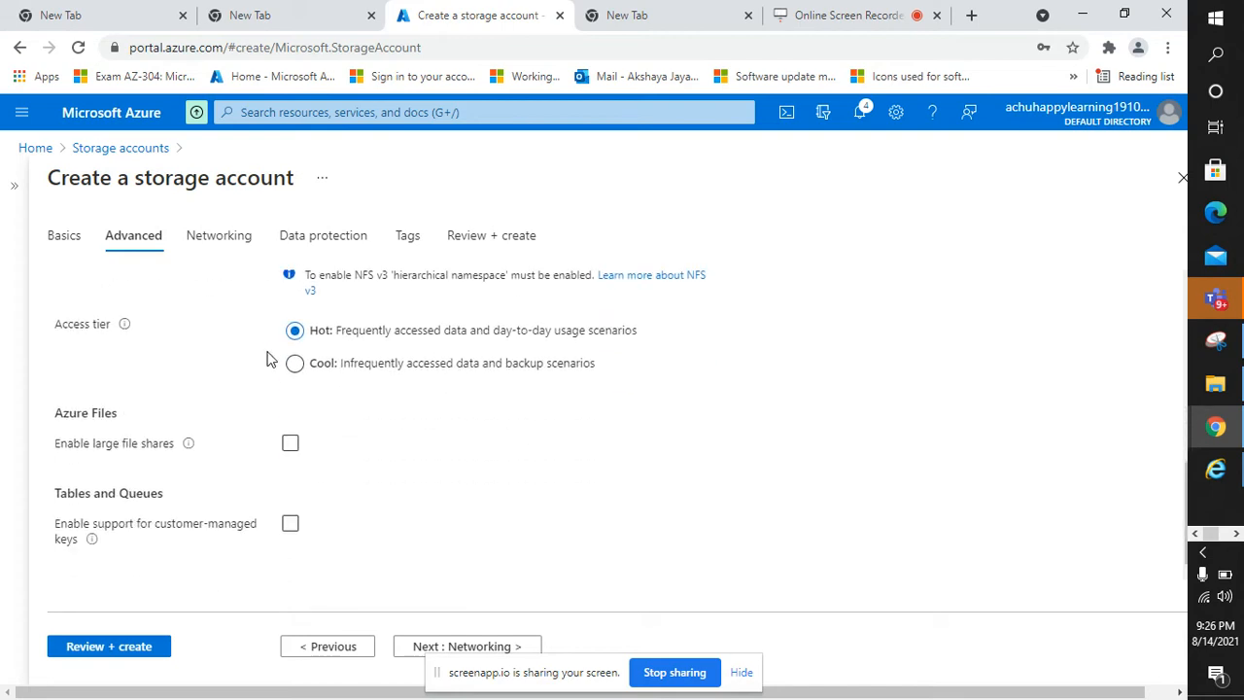
pyautogui.scroll(2, 342, 381)
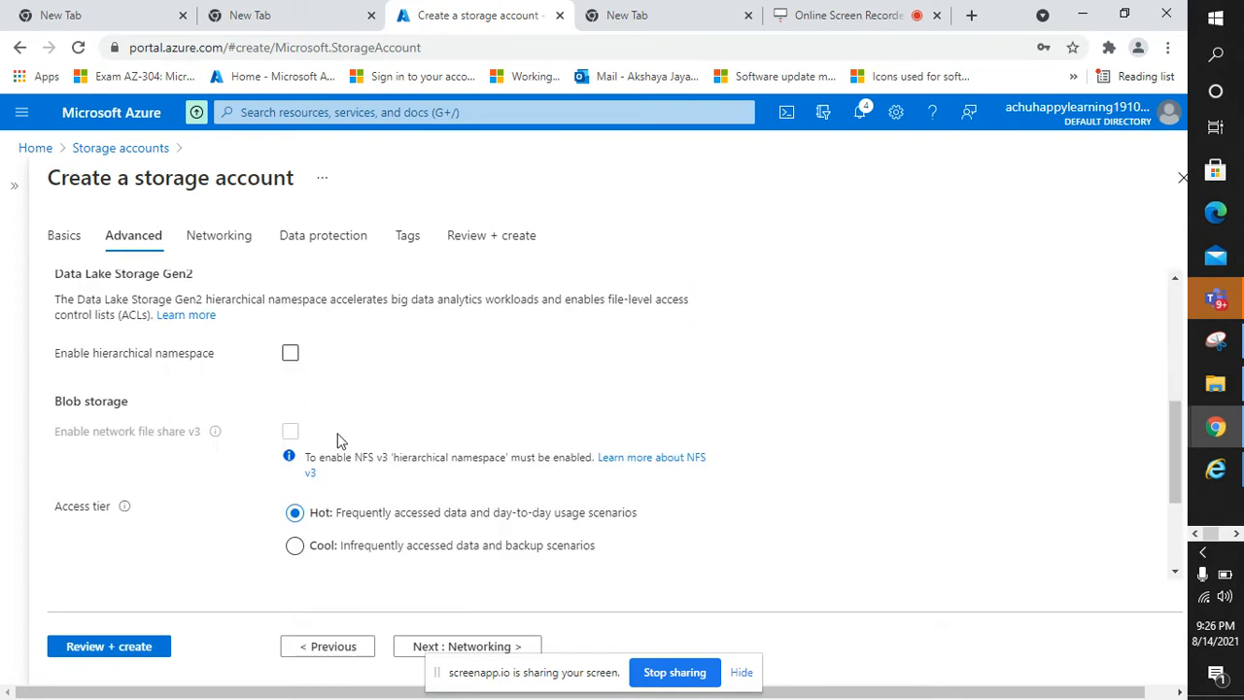
pyautogui.scroll(-2, 340, 439)
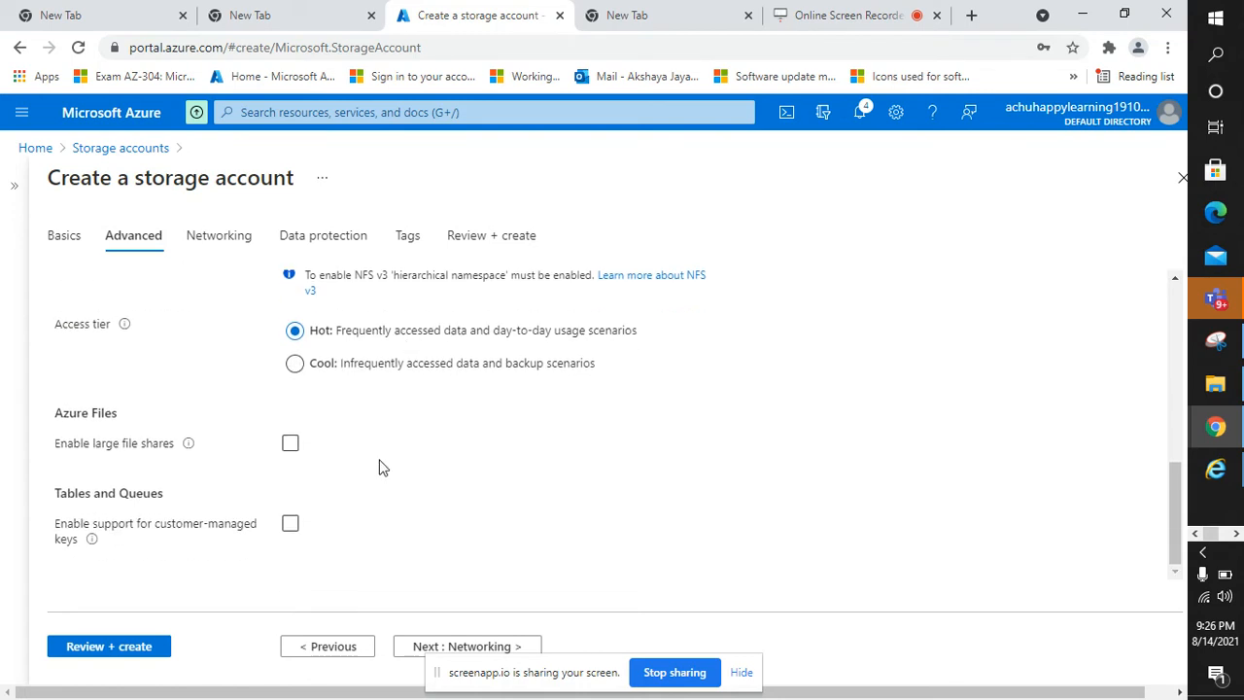
pyautogui.scroll(5, 379, 466)
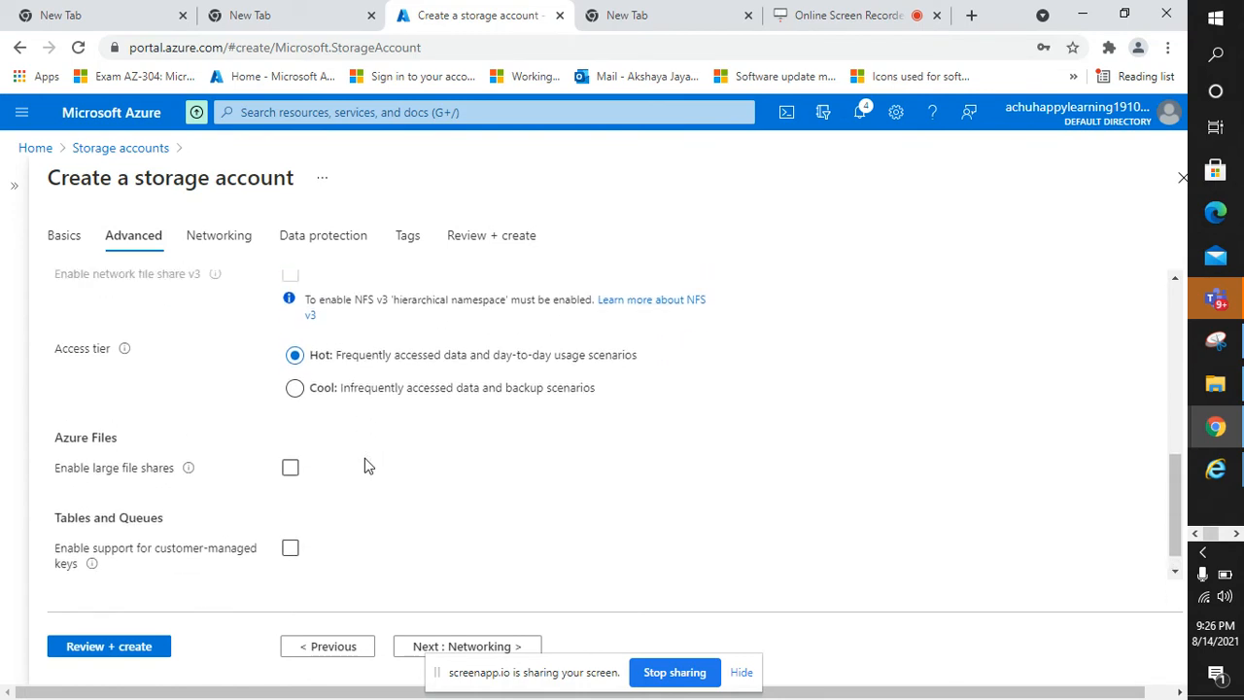
# - Continue to the Networking settings, try the Private endpoint option, and set the connectivity method back to Public endpoint (all networks)
pyautogui.click(439, 641)
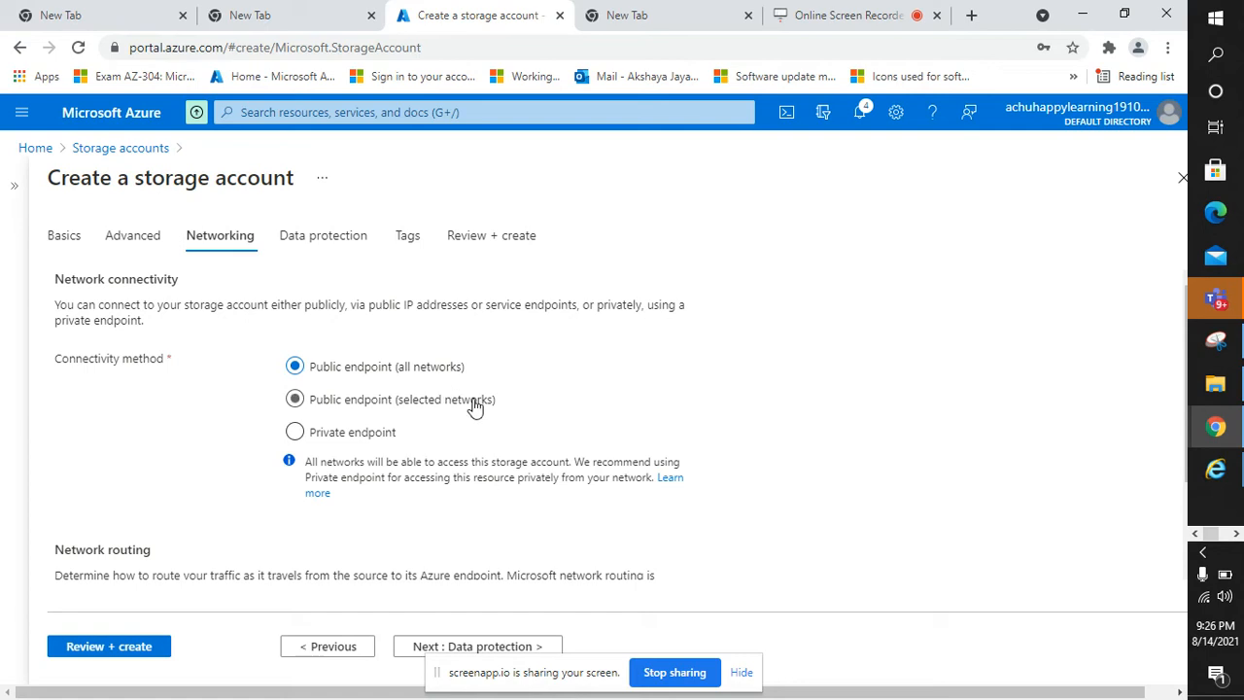
pyautogui.click(297, 433)
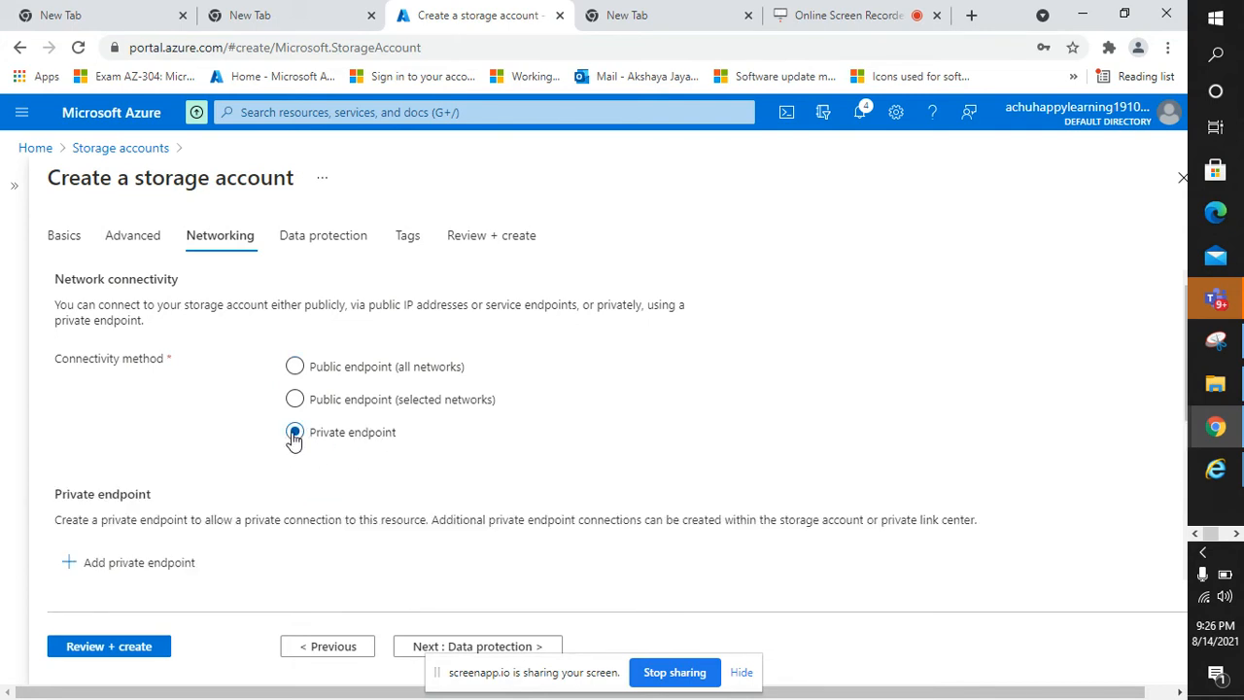
pyautogui.scroll(-1, 194, 449)
pyautogui.scroll(-1, 136, 452)
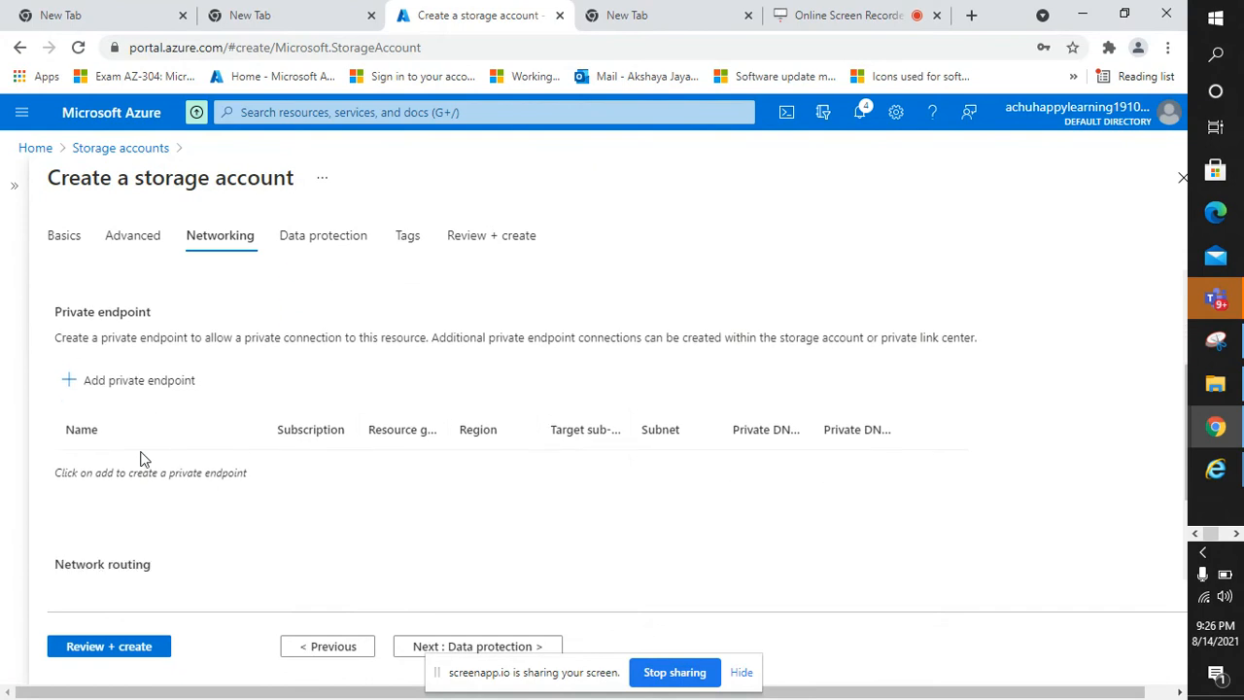
pyautogui.scroll(2, 195, 428)
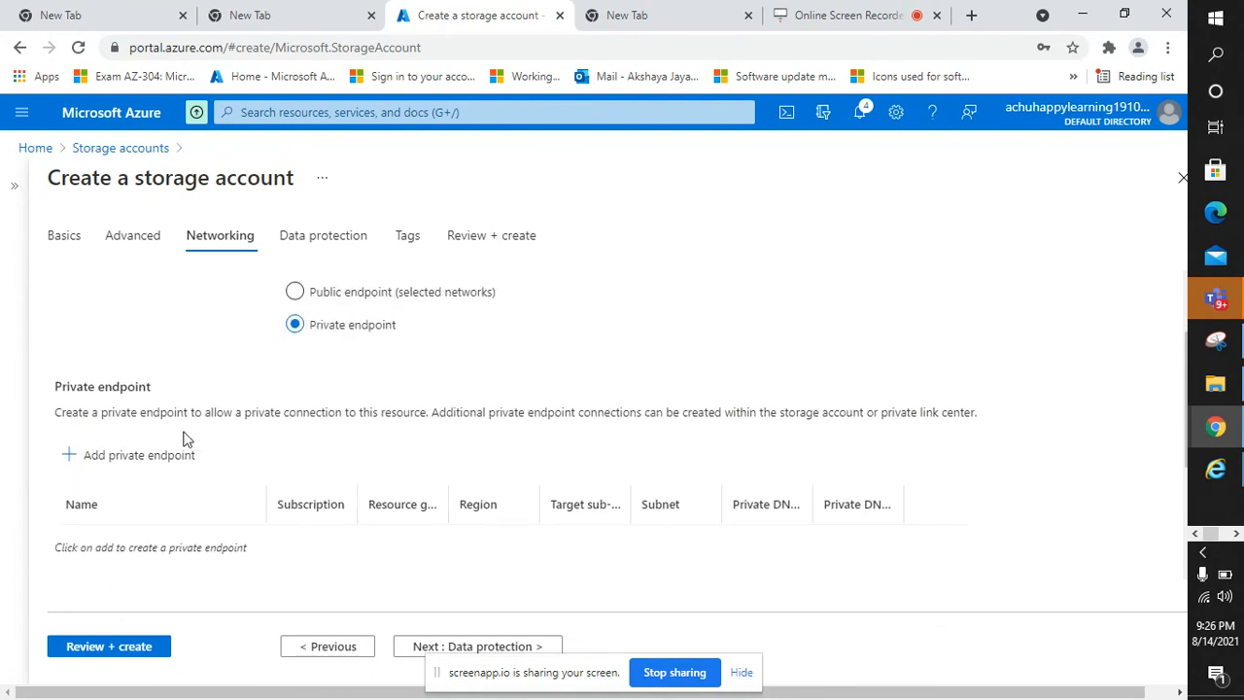
pyautogui.click(295, 373)
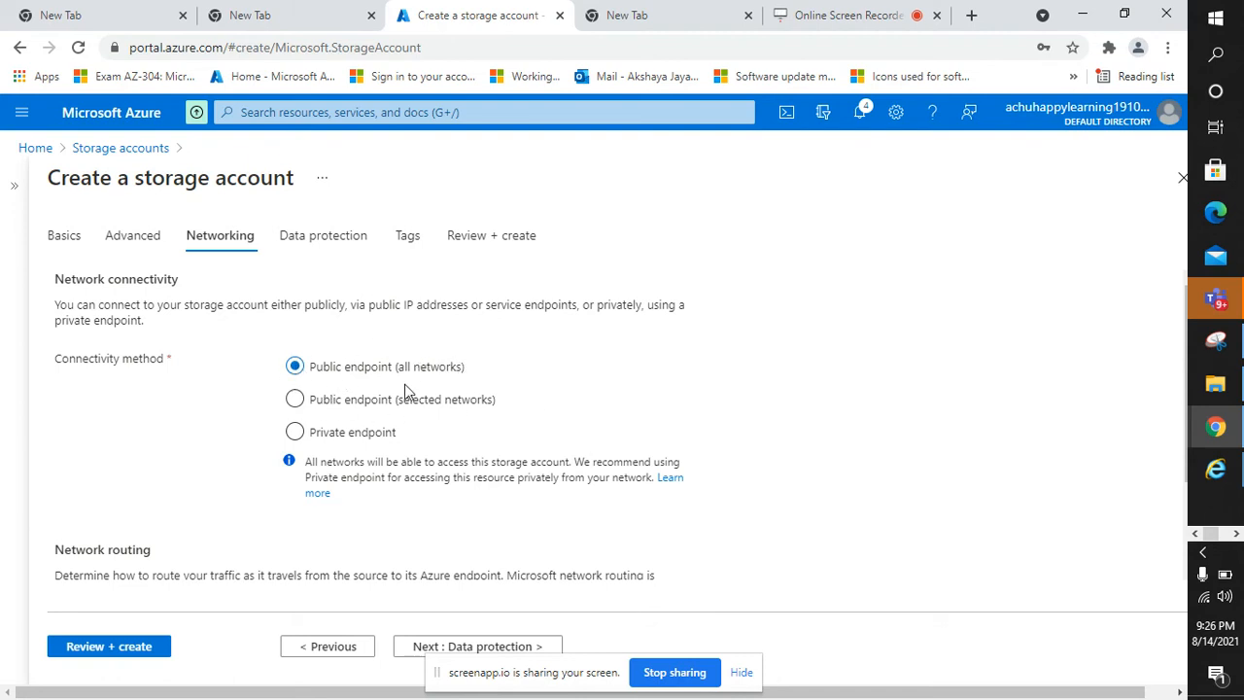
pyautogui.scroll(-1, 405, 384)
pyautogui.scroll(1, 404, 391)
pyautogui.scroll(-1, 404, 391)
pyautogui.scroll(1, 601, 578)
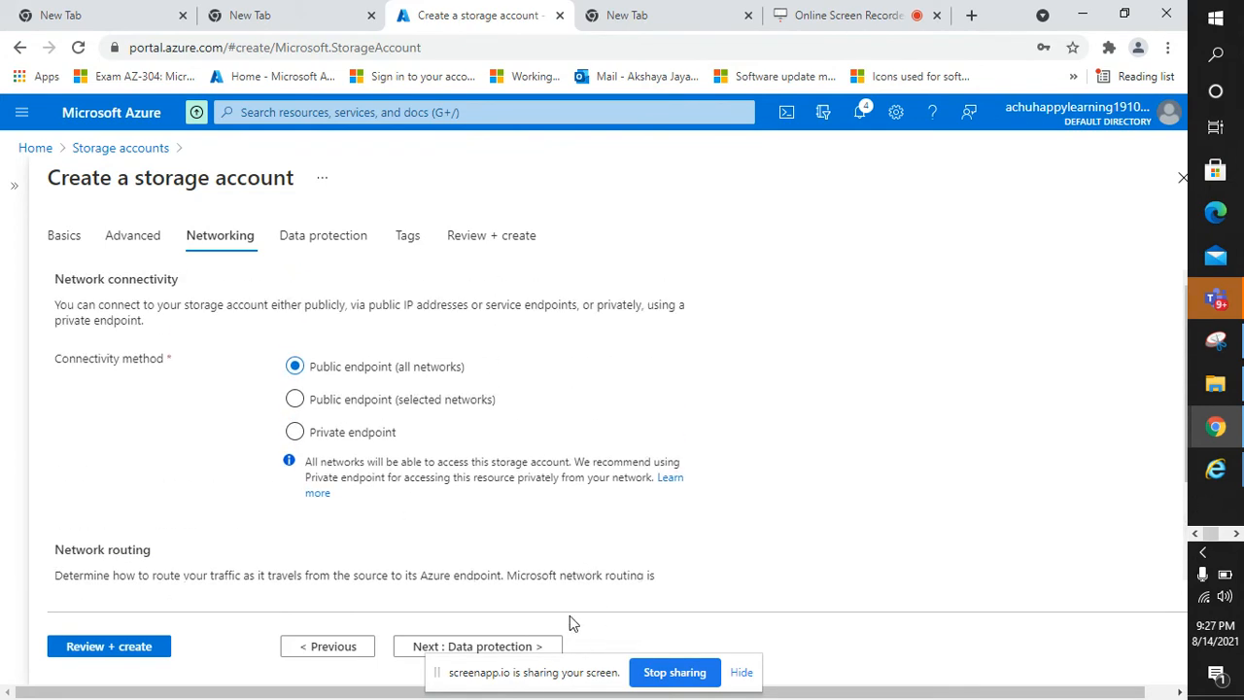
# - Continue to the Data protection settings and review the recovery and tracking options, leaving soft delete for blobs enabled
pyautogui.click(517, 647)
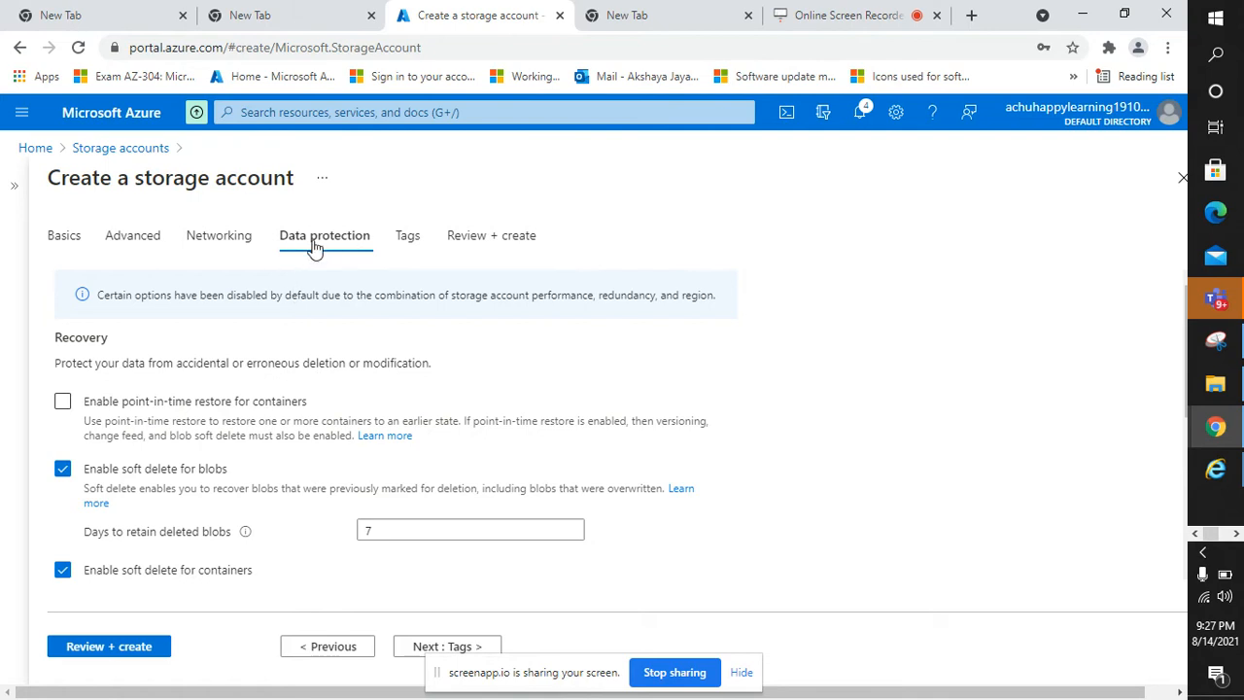
pyautogui.scroll(-2, 251, 302)
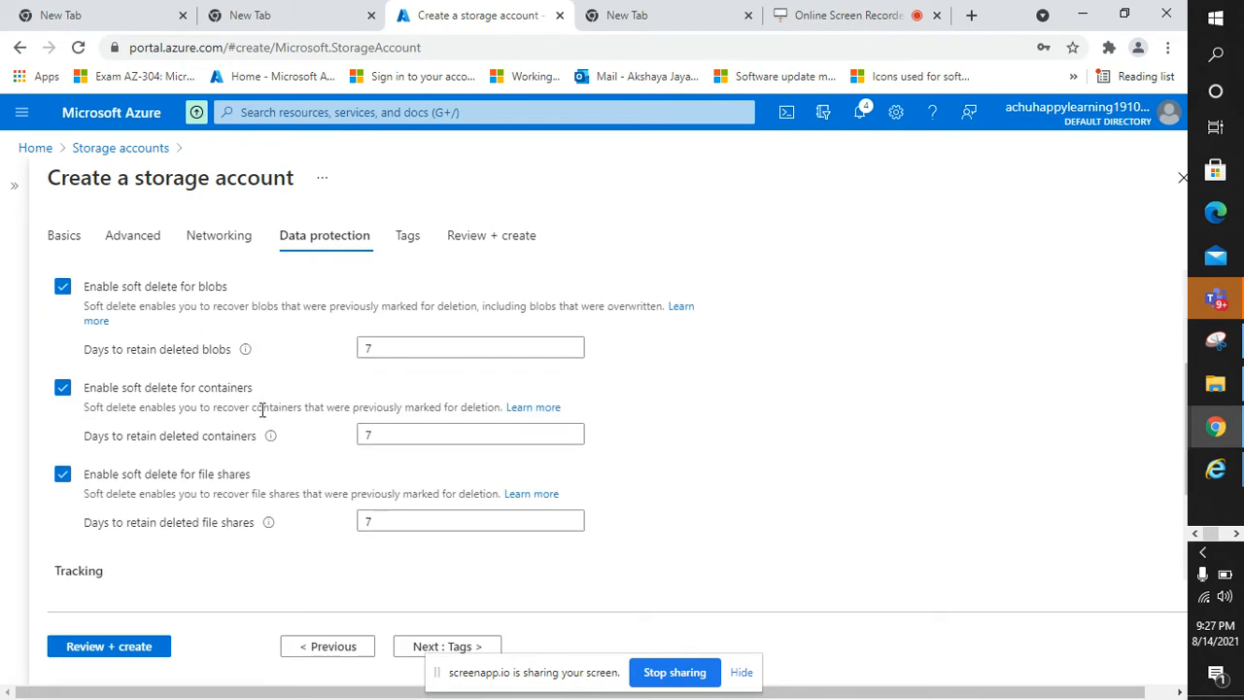
pyautogui.scroll(2, 262, 422)
pyautogui.scroll(-1, 202, 433)
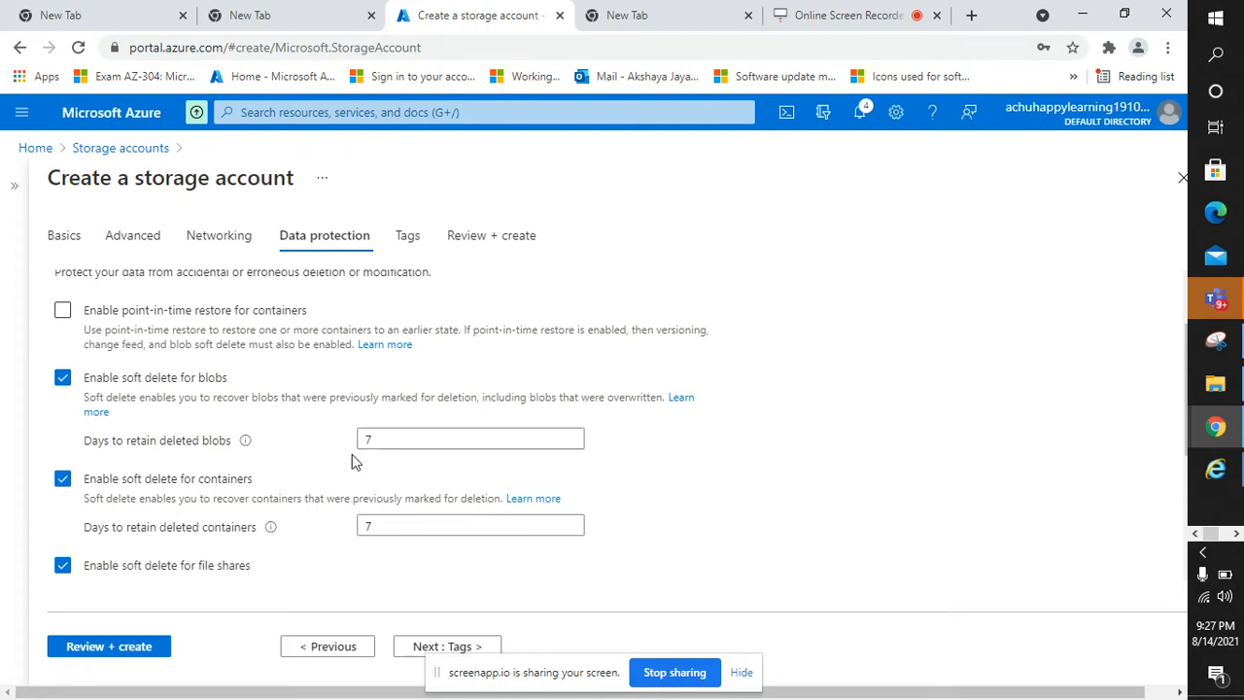
pyautogui.click(63, 378)
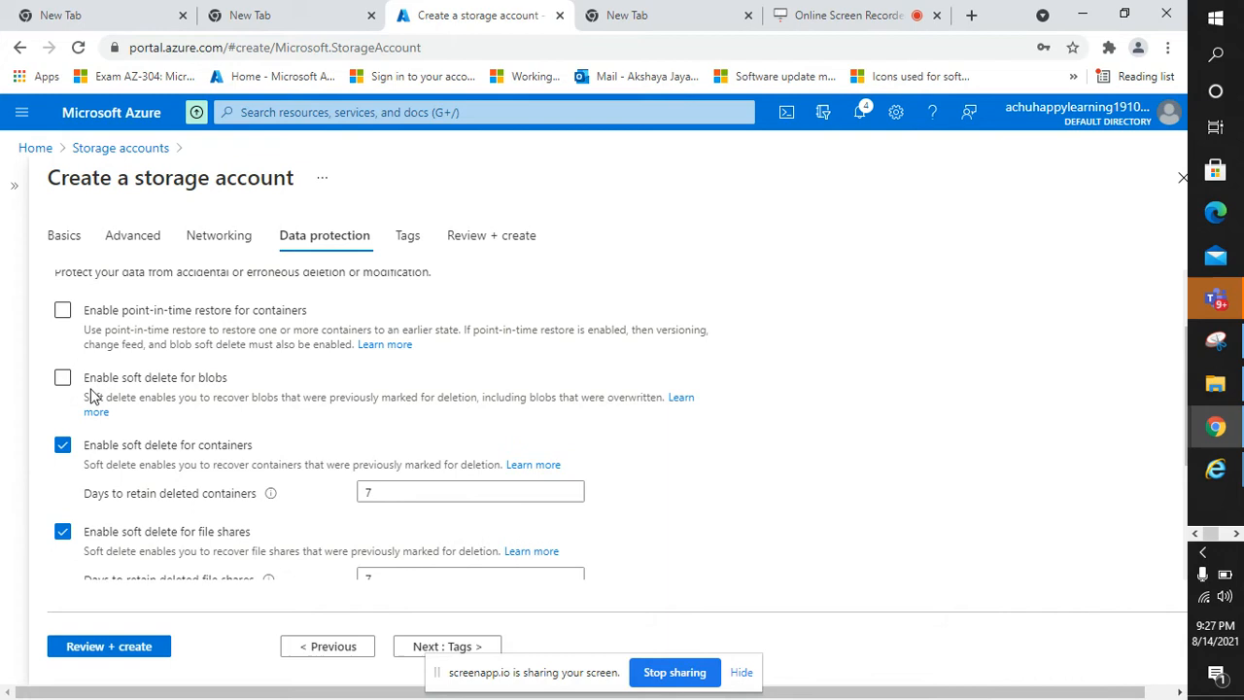
pyautogui.click(63, 378)
pyautogui.scroll(-1, 418, 493)
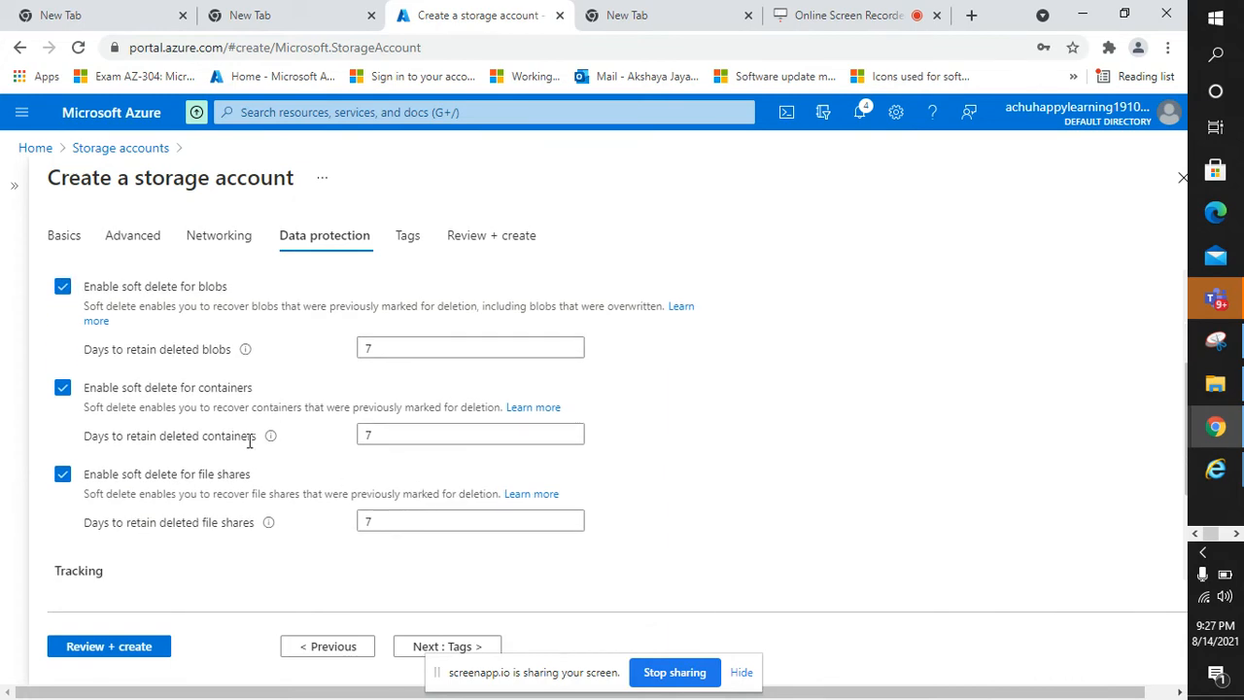
pyautogui.scroll(-2, 250, 440)
pyautogui.scroll(-1, 292, 408)
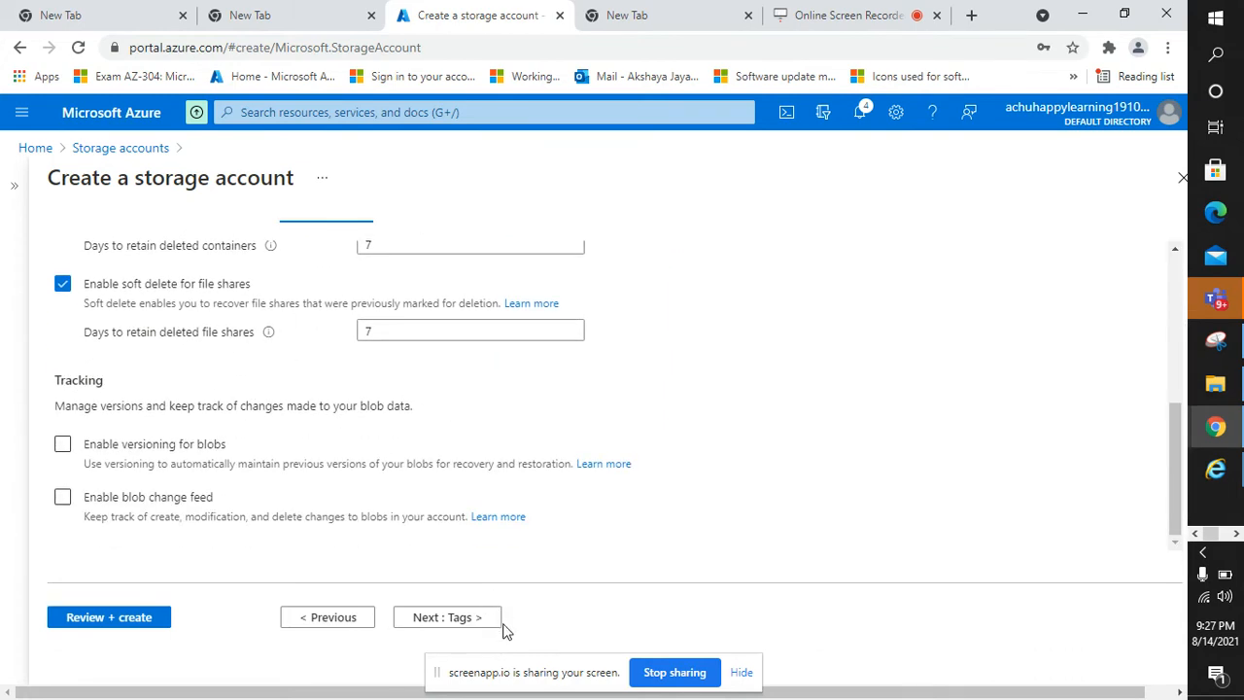
# - Leave the tags empty, review the configuration summary, and create the storage account achustorage123
pyautogui.click(476, 620)
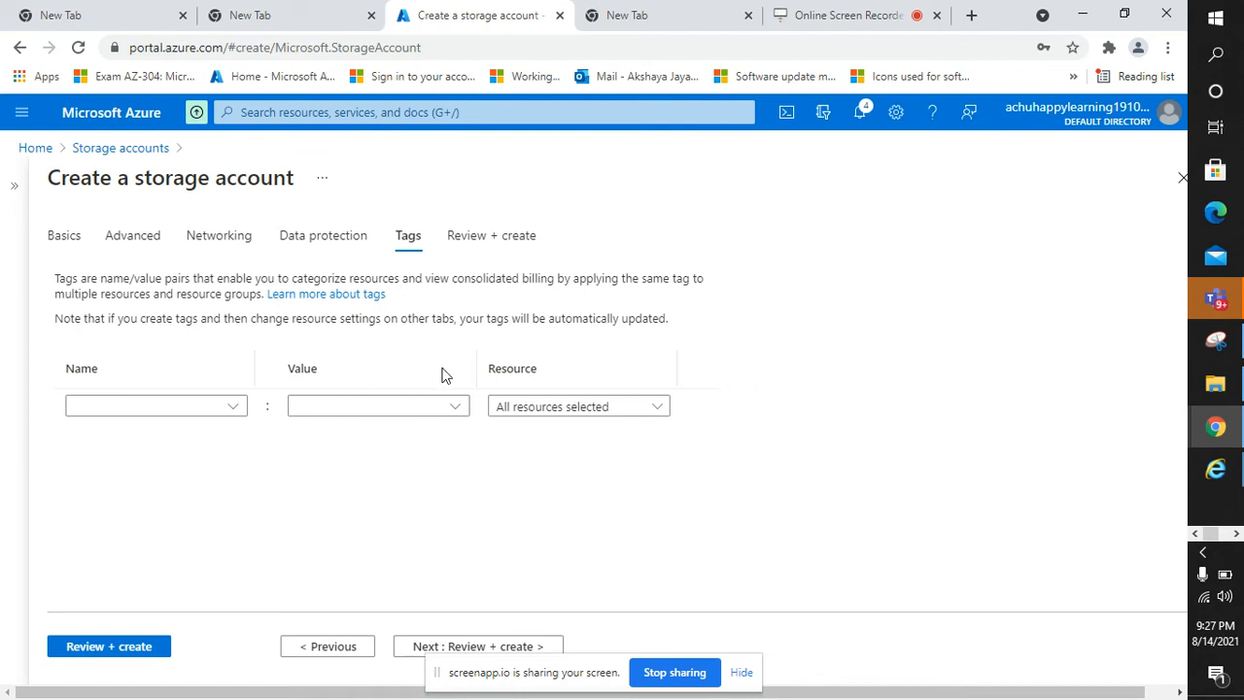
pyautogui.click(478, 649)
pyautogui.scroll(-4, 449, 367)
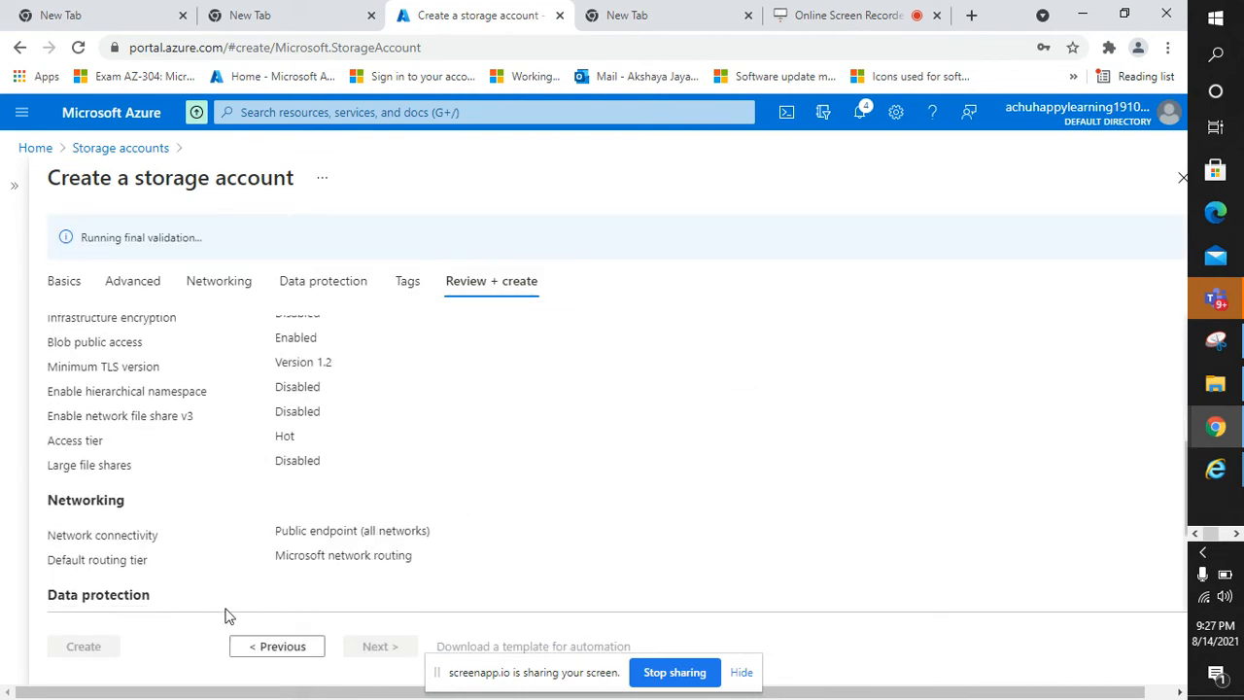
pyautogui.scroll(4, 278, 546)
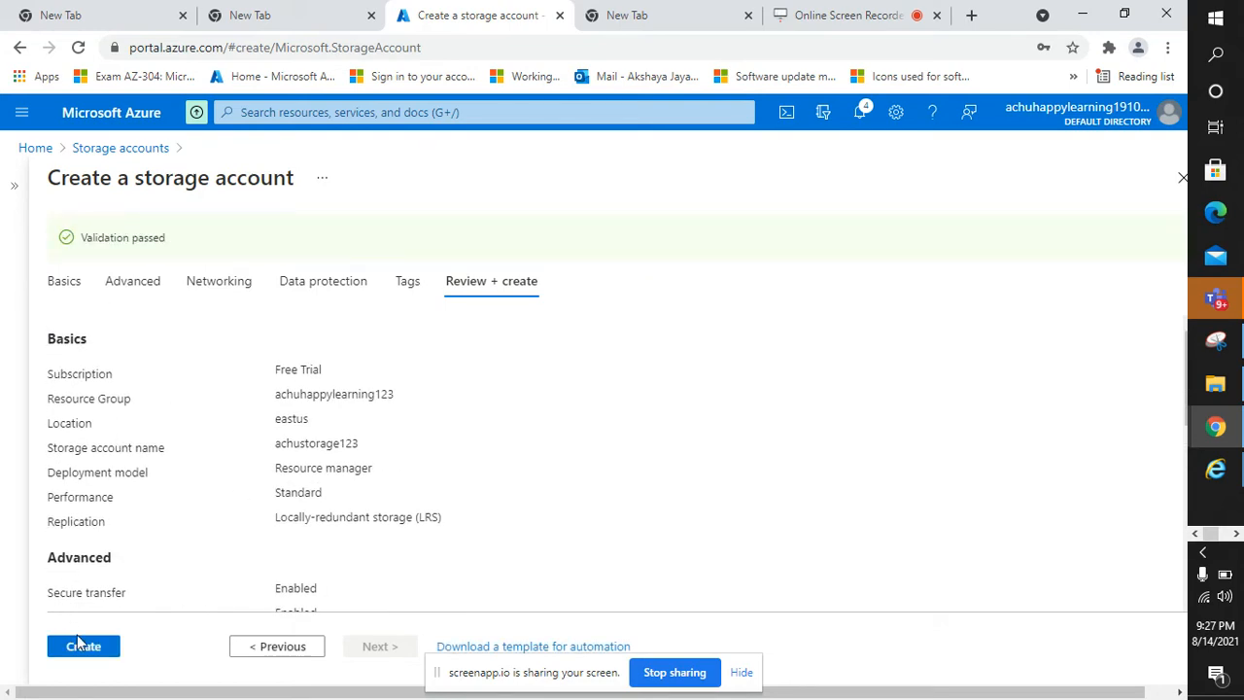
pyautogui.click(82, 643)
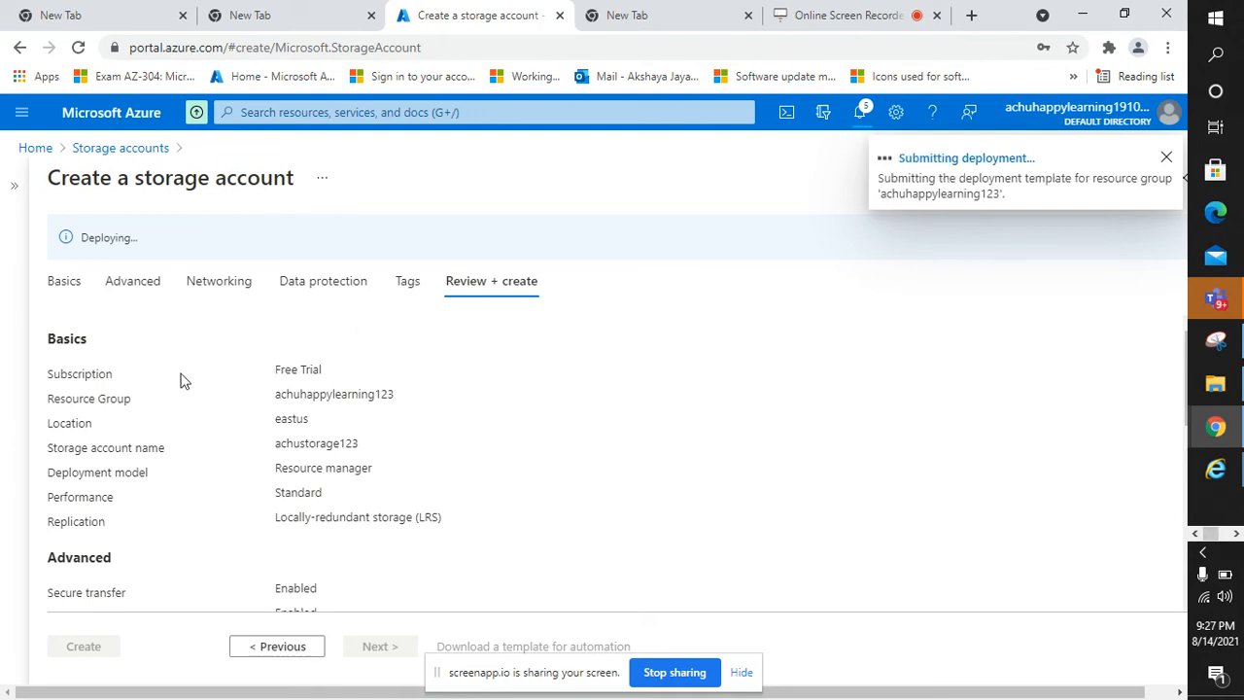
pyautogui.scroll(-3, 181, 378)
pyautogui.scroll(3, 181, 378)
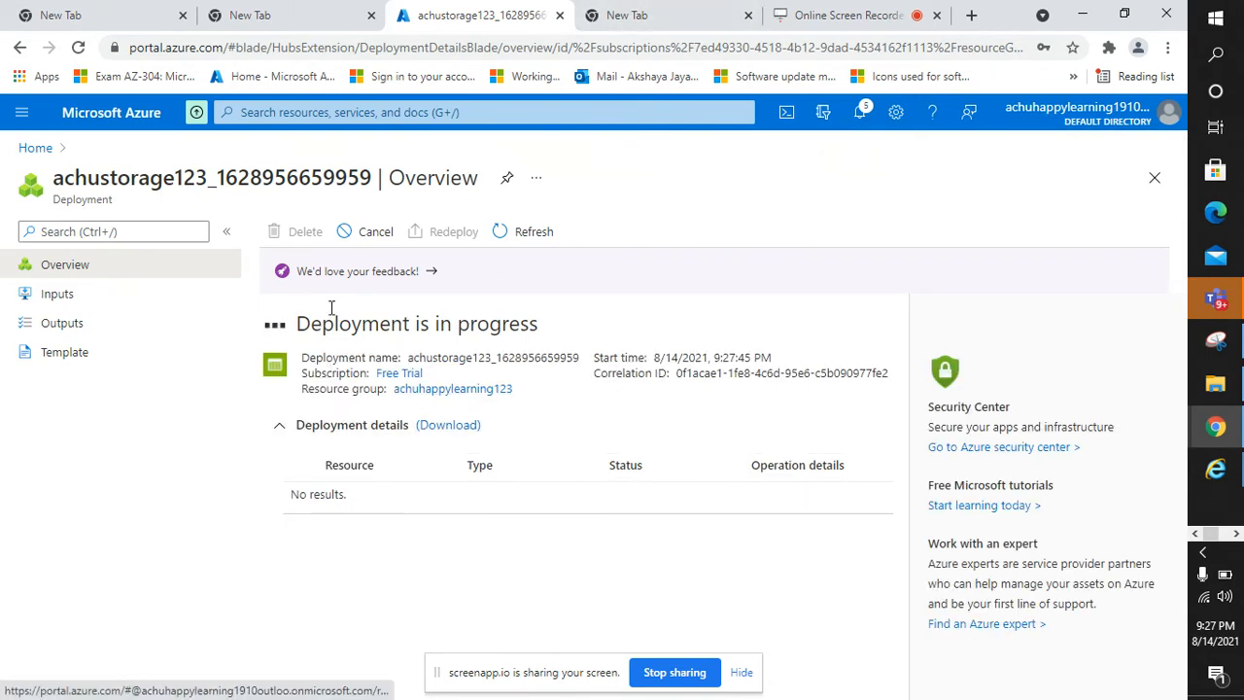
# - Open the Azure portal home in another browser tab, signing in with the already signed-in Outlook account
pyautogui.click(663, 17)
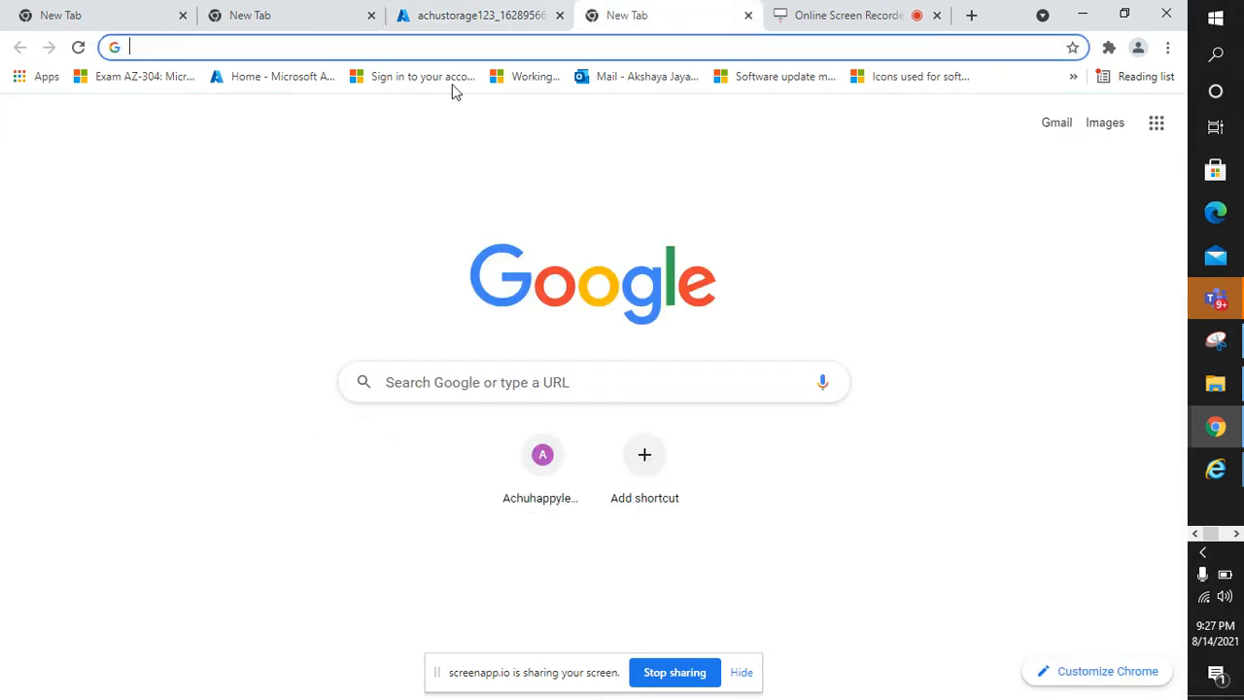
pyautogui.click(275, 78)
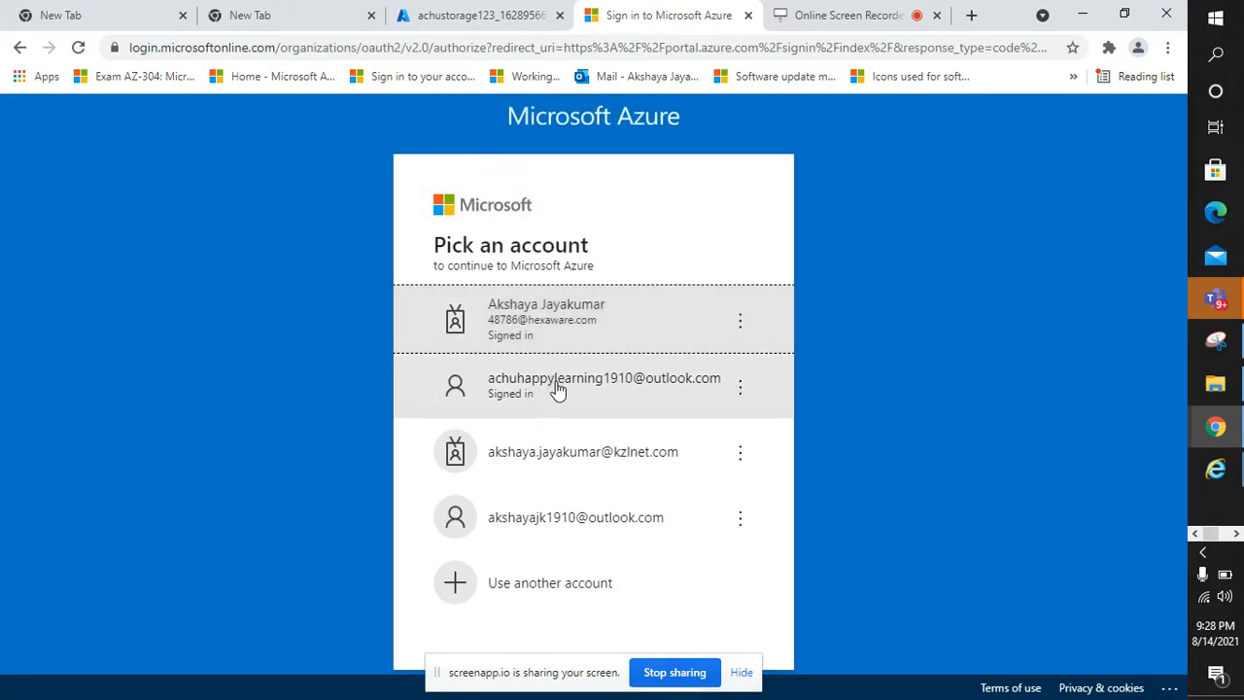
pyautogui.click(570, 403)
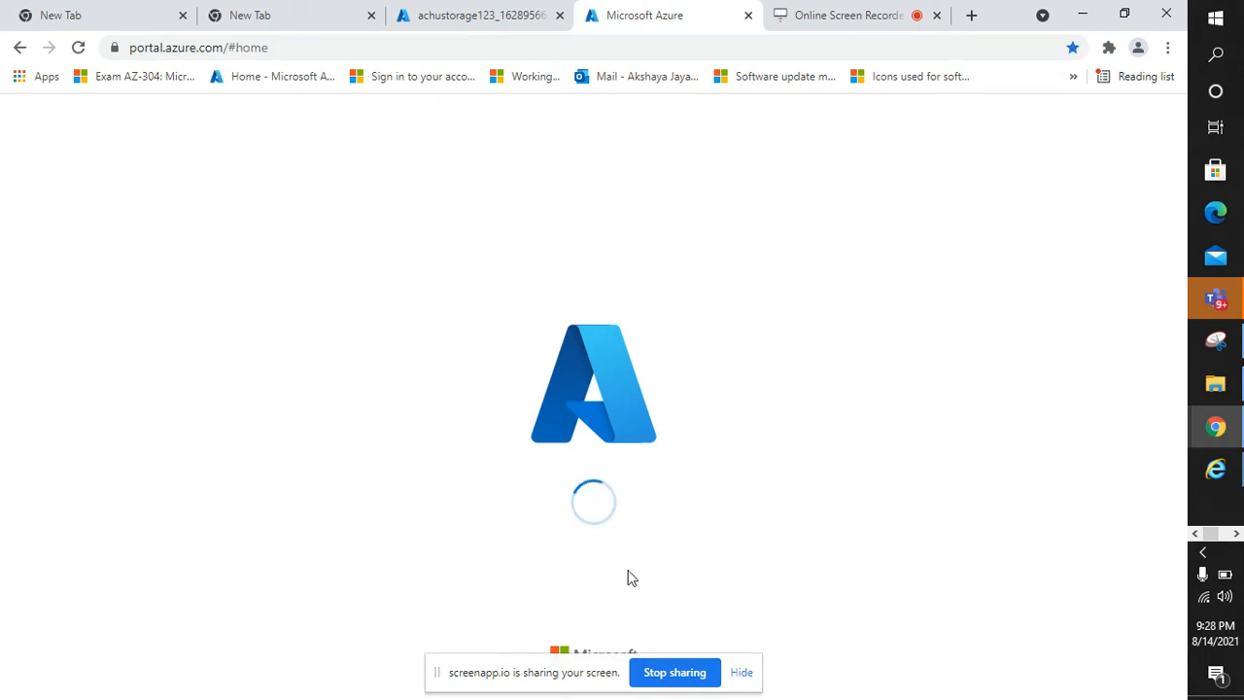
# - Return to the storage account deployment, open the deployed achustorage123 resource, and look through its service options
pyautogui.click(490, 14)
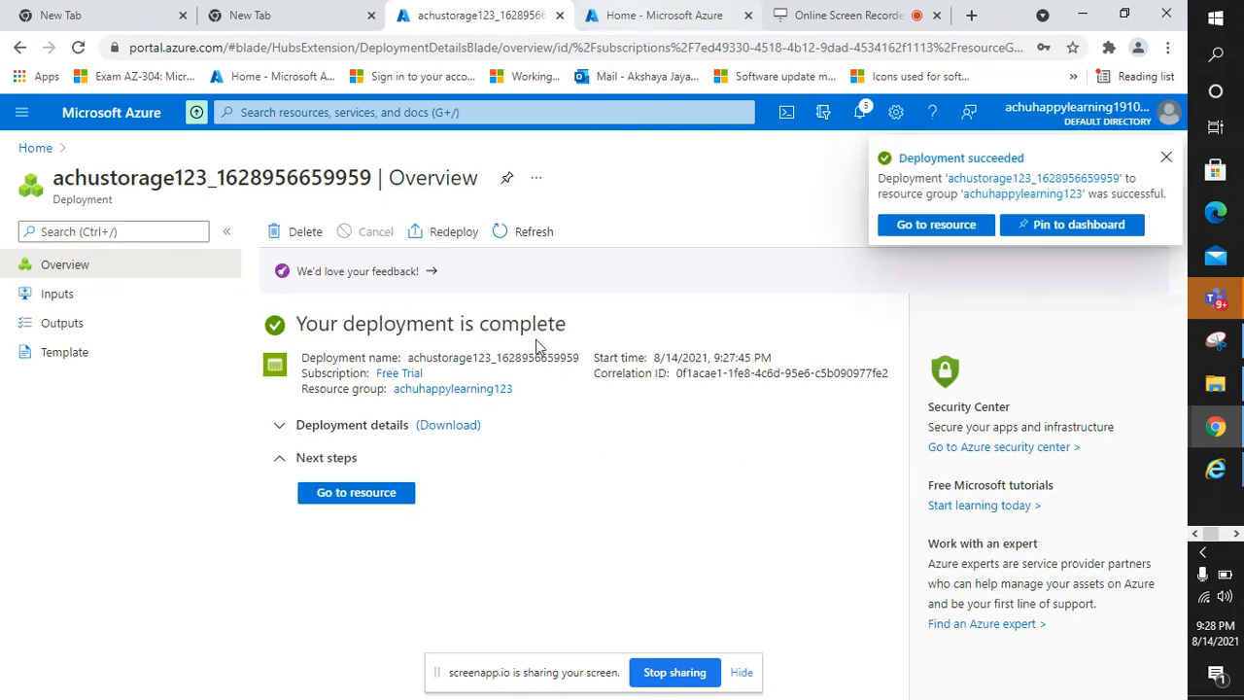
pyautogui.click(360, 494)
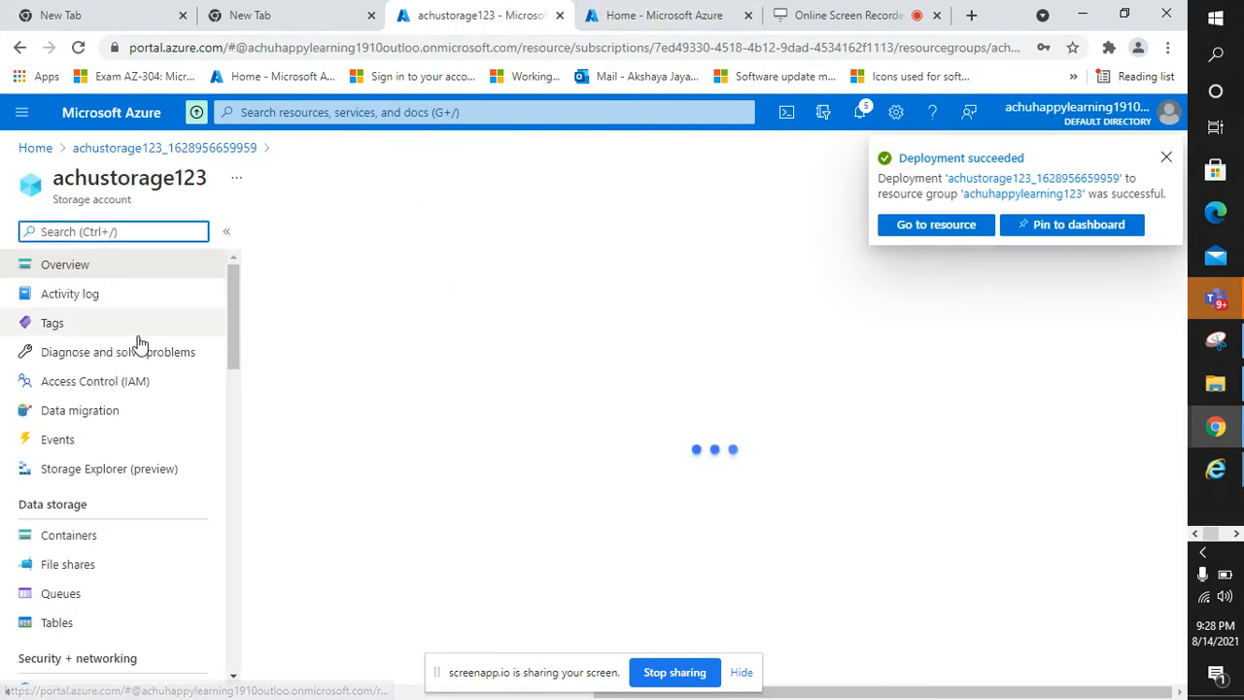
pyautogui.scroll(-4, 138, 342)
pyautogui.scroll(4, 113, 438)
pyautogui.scroll(-4, 113, 438)
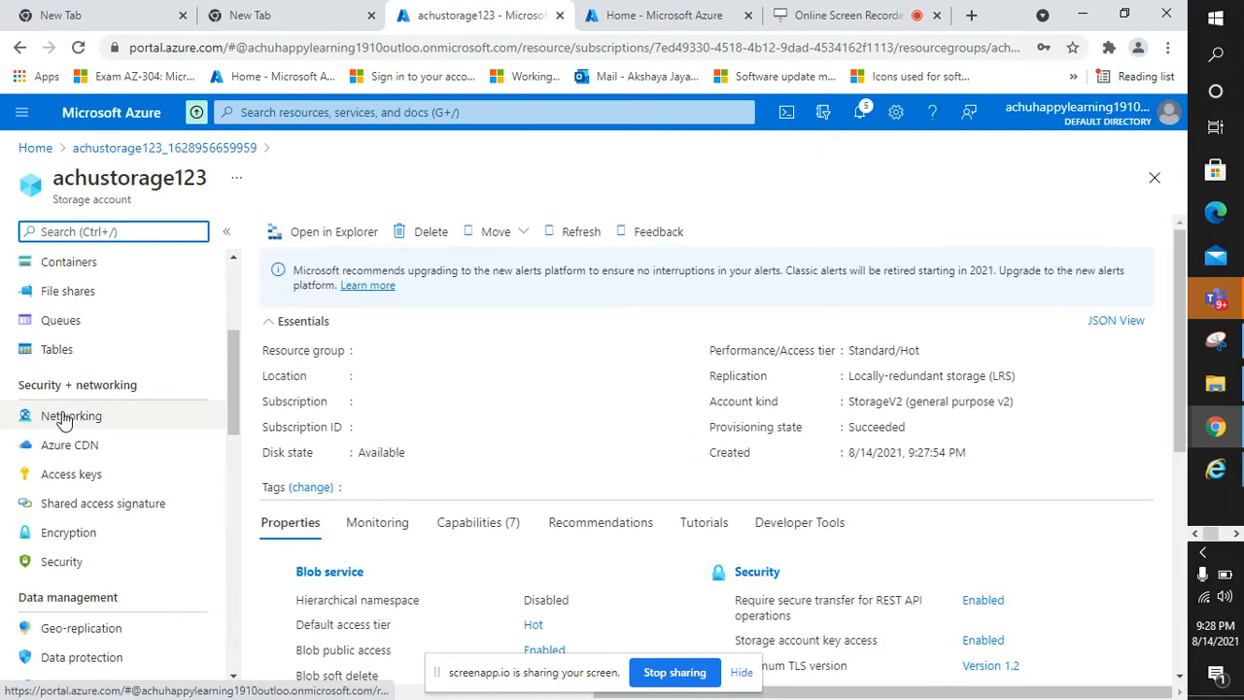
pyautogui.scroll(-1, 106, 472)
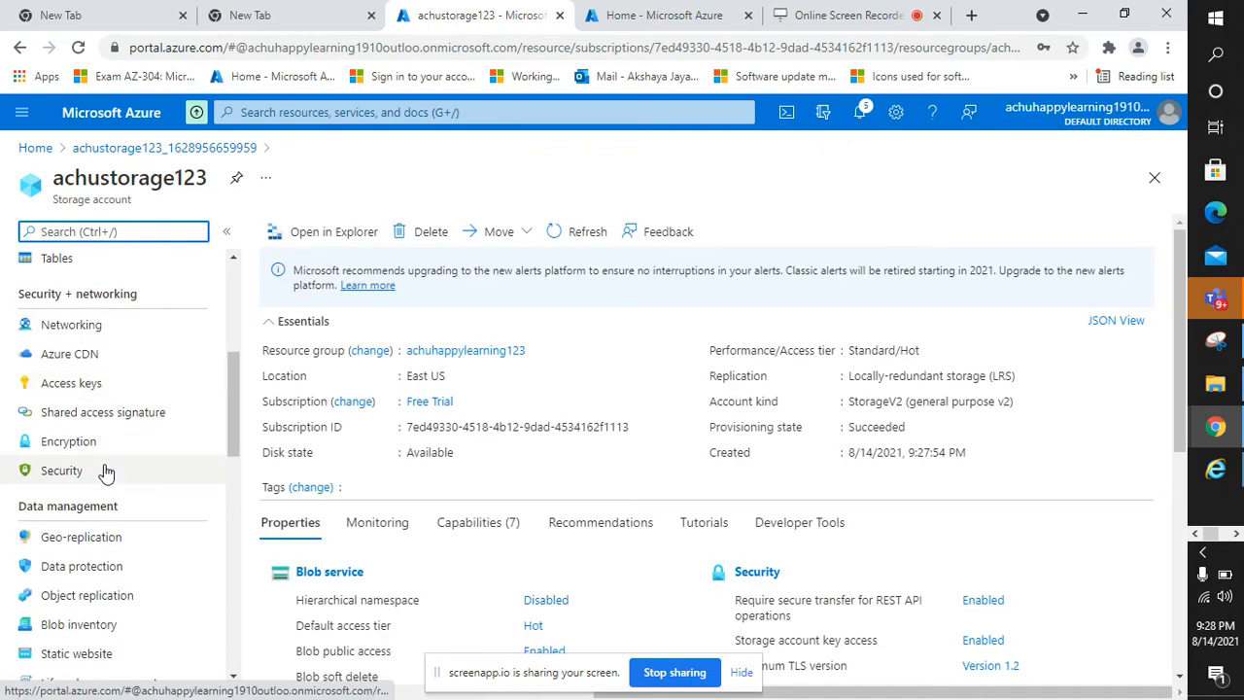
pyautogui.scroll(-2, 266, 444)
pyautogui.scroll(1, 306, 422)
pyautogui.scroll(1, 307, 422)
# - Search the portal for storage, open the Storage accounts service, and refresh its list of accounts
pyautogui.click(344, 112)
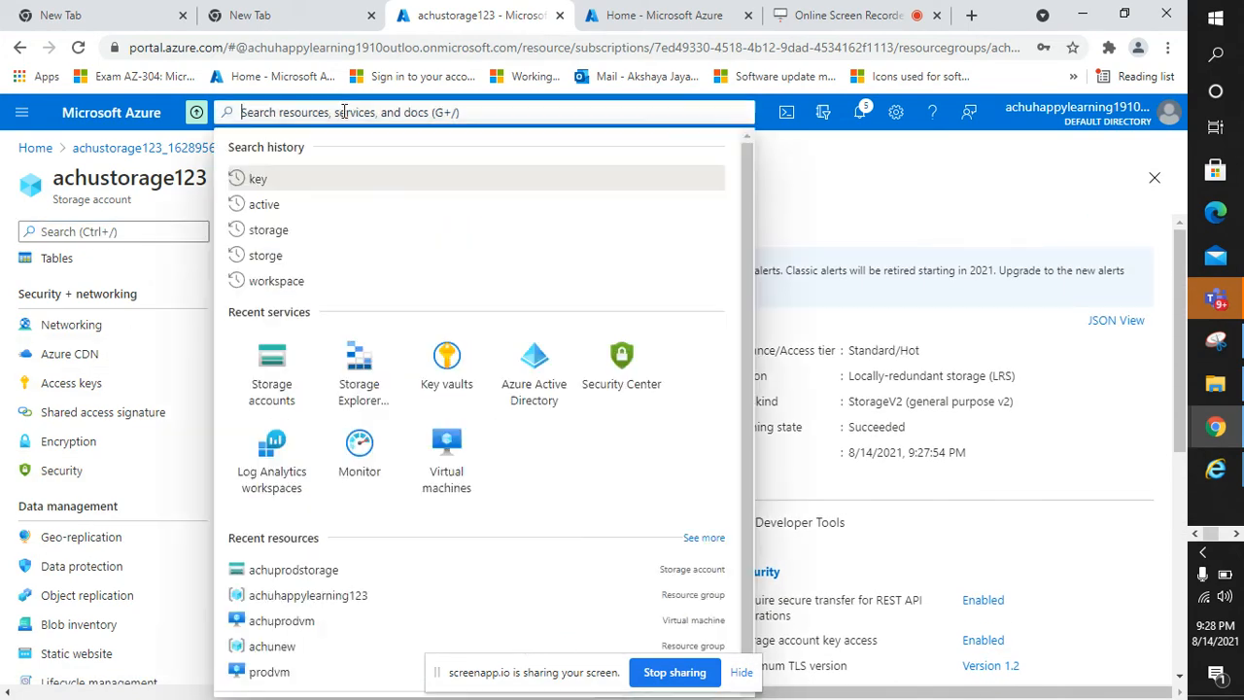
pyautogui.write('sto')
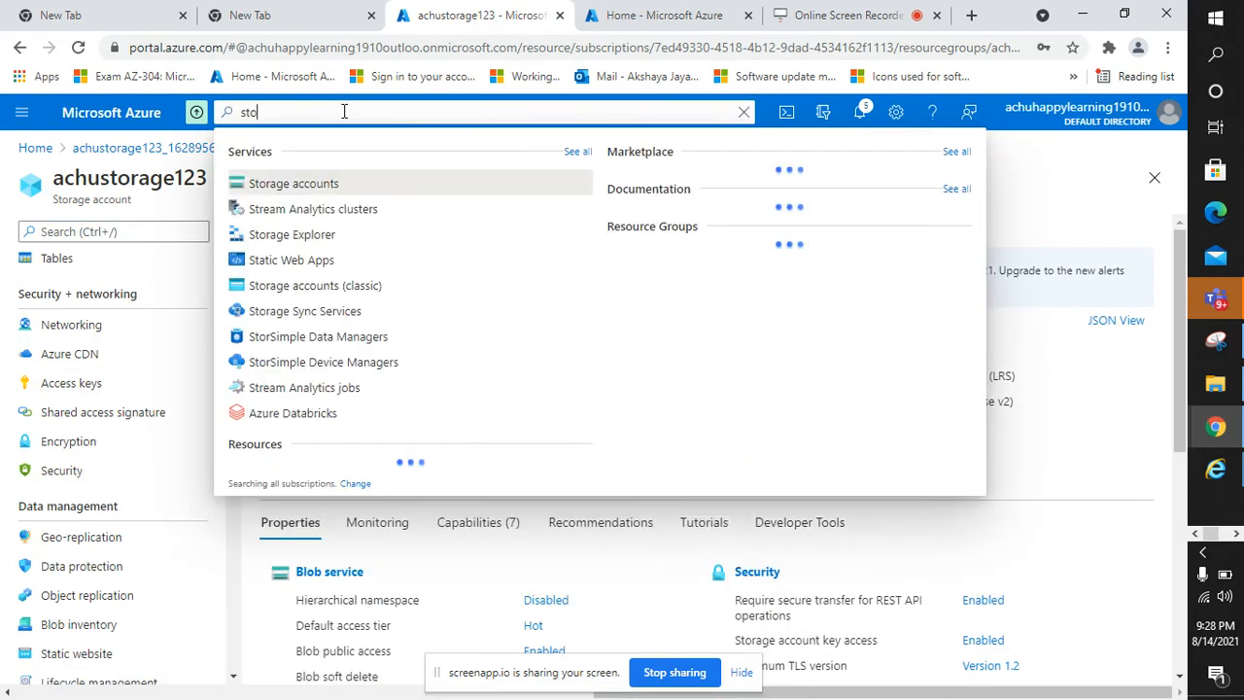
pyautogui.write('rage')
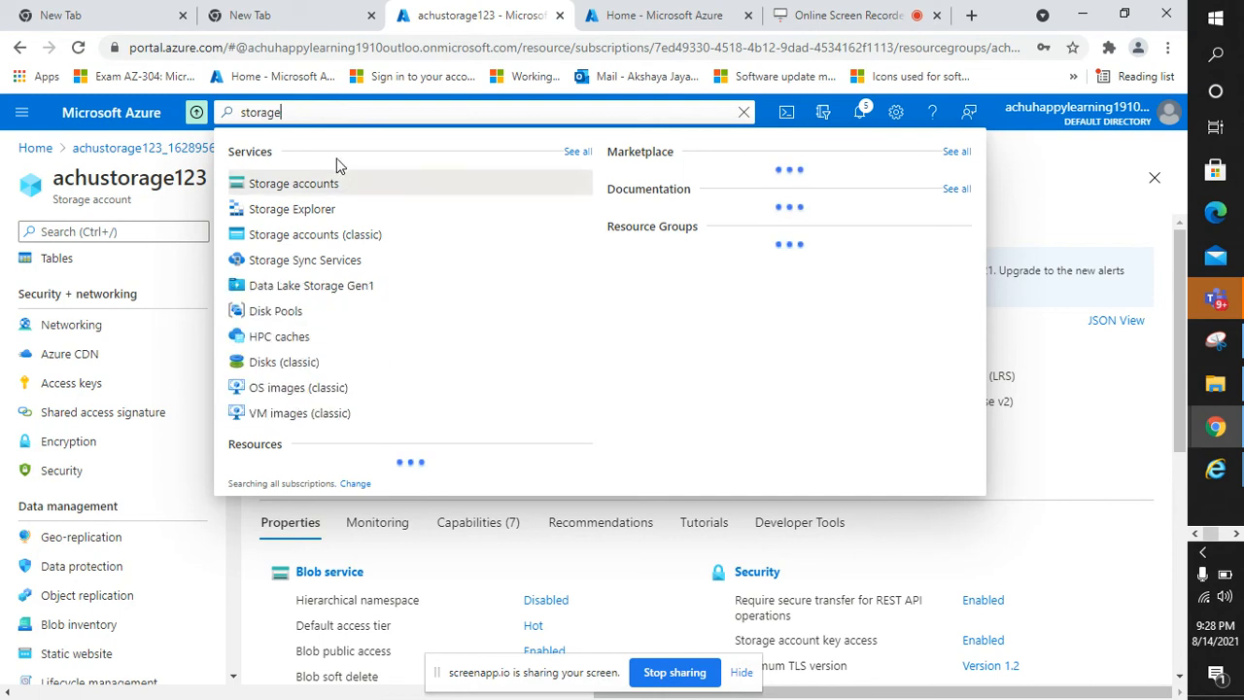
pyautogui.click(344, 183)
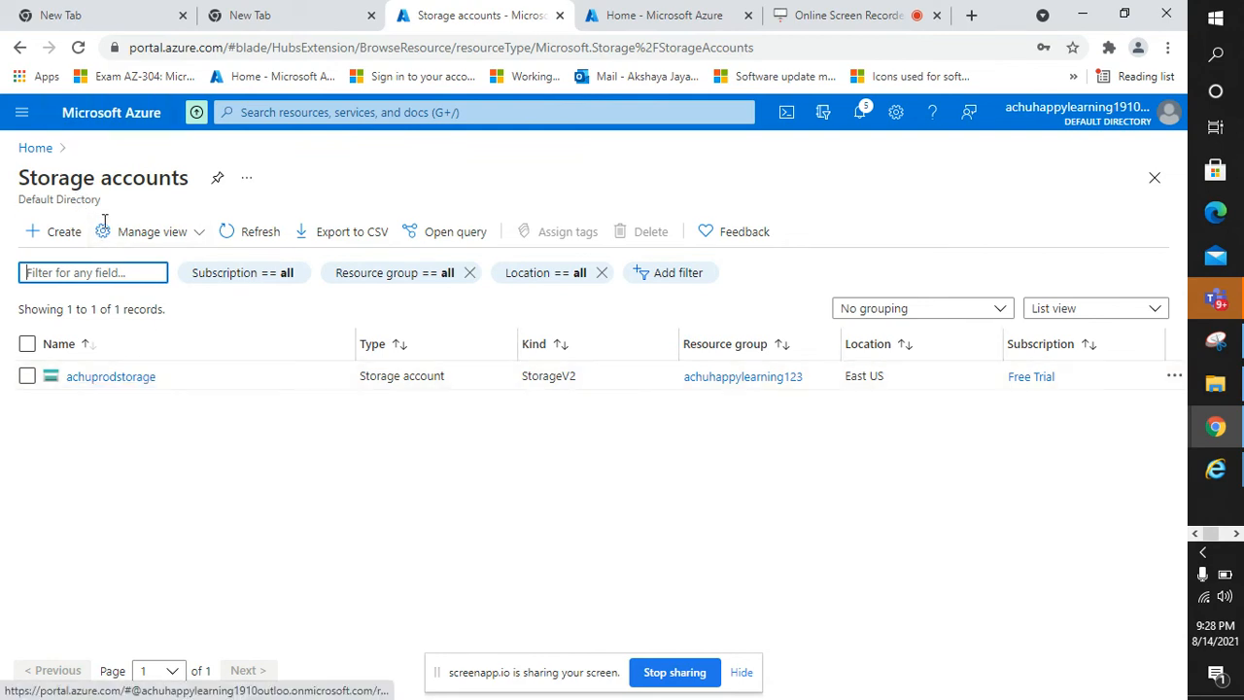
pyautogui.click(226, 233)
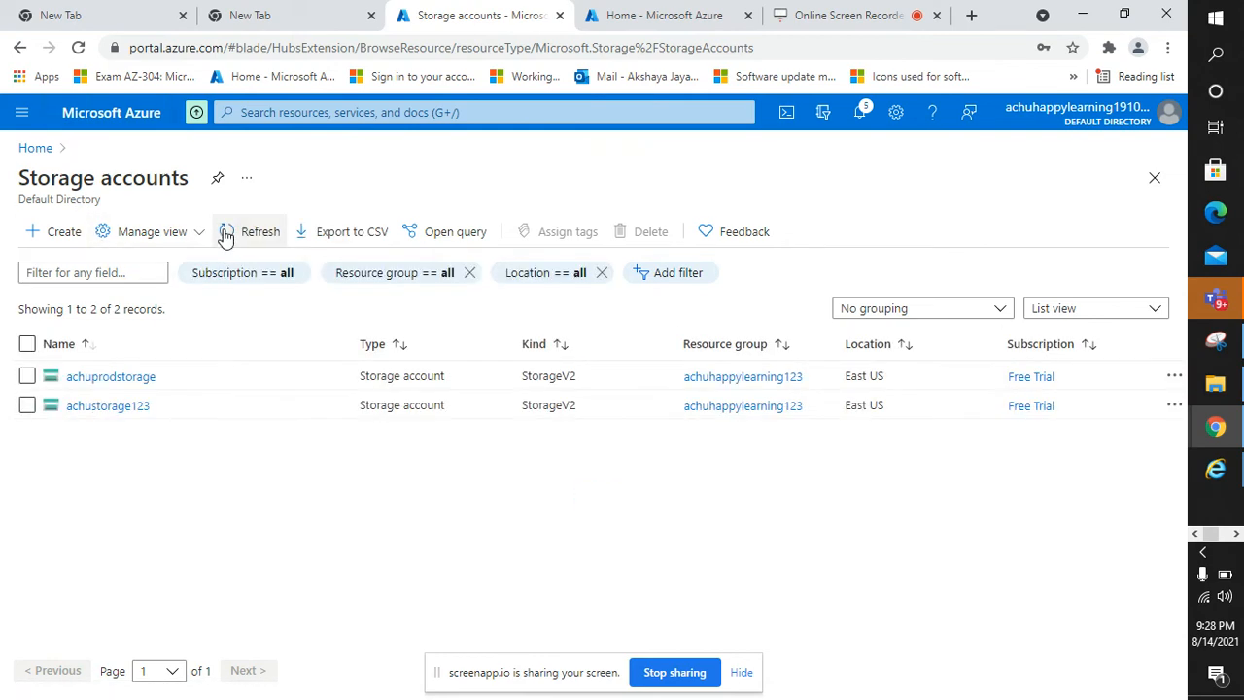
# - Open the achustorage123 storage account and review its blob, file, queue, table, security and networking properties
pyautogui.click(98, 407)
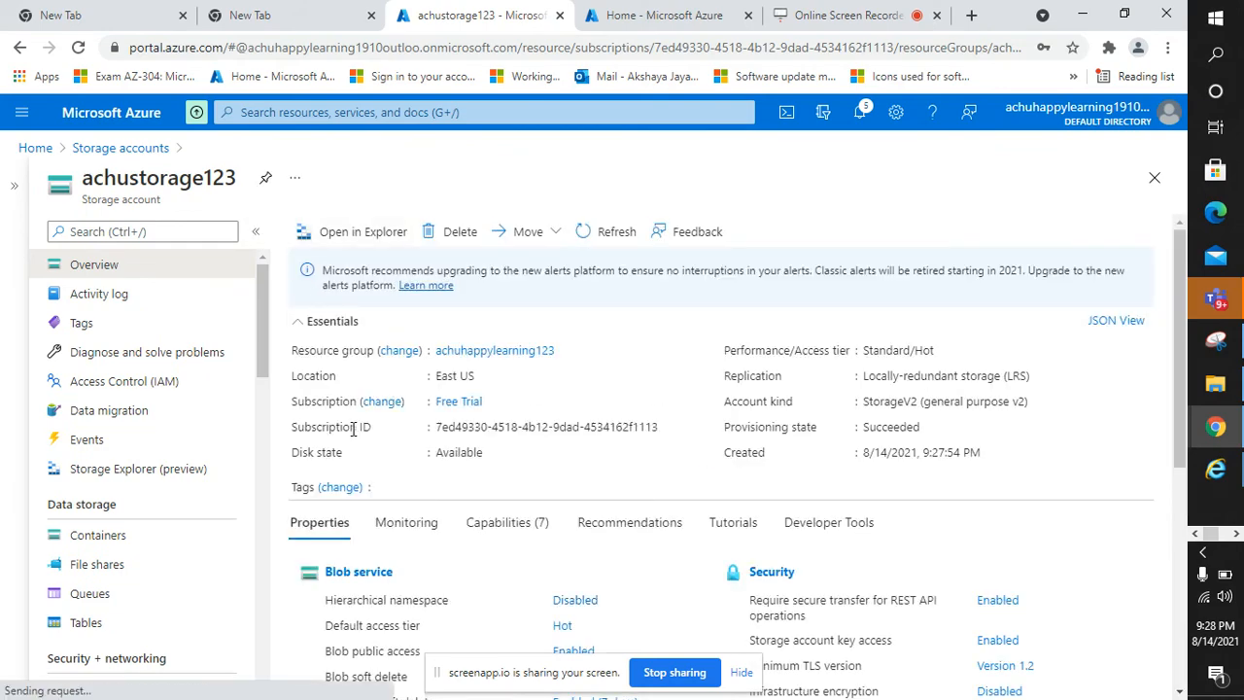
pyautogui.scroll(-5, 387, 515)
pyautogui.scroll(3, 387, 515)
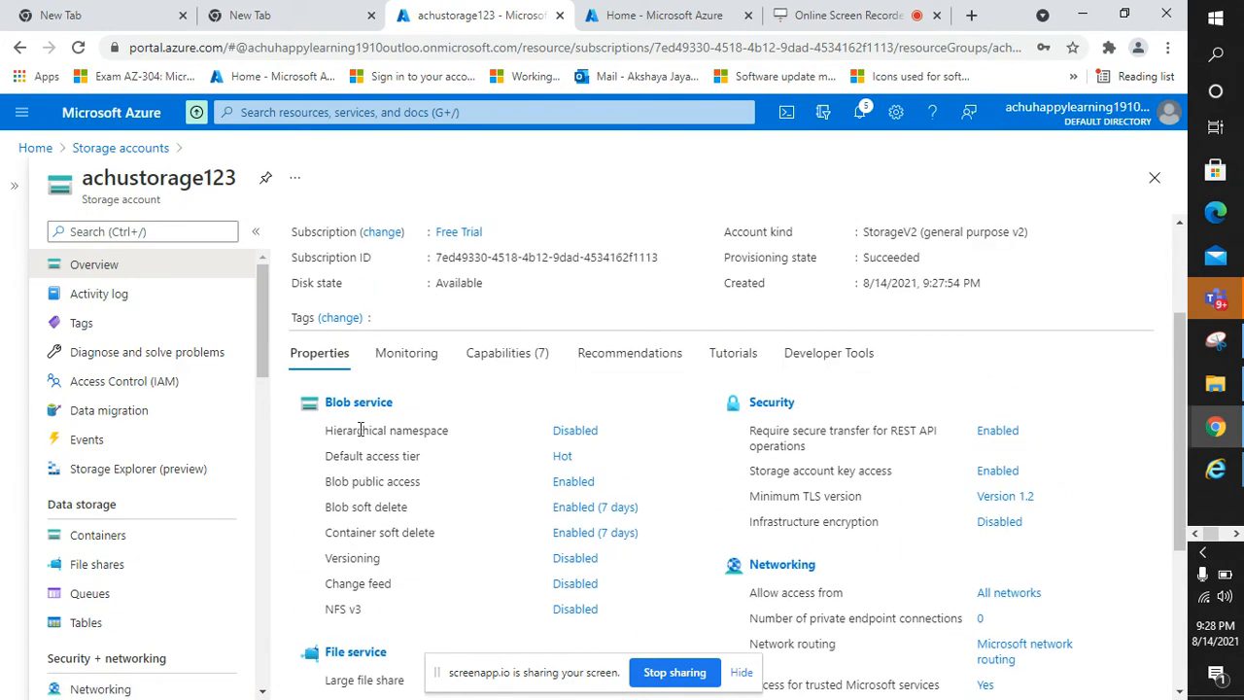
pyautogui.scroll(-3, 360, 430)
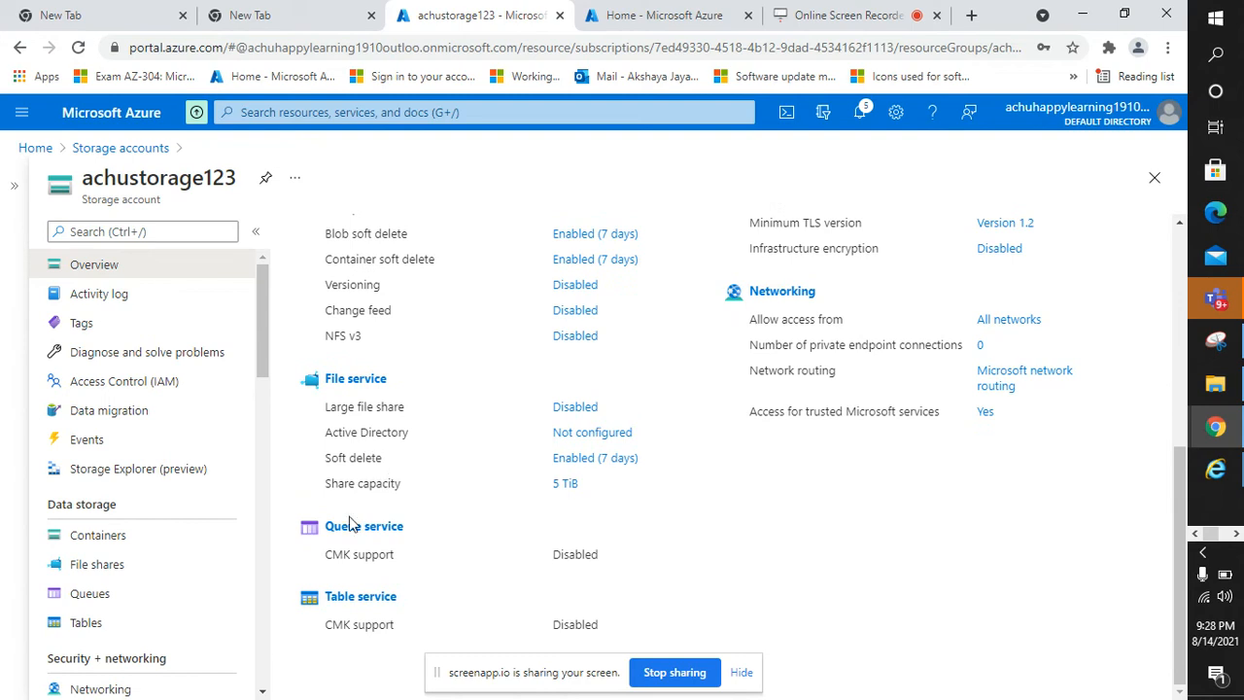
pyautogui.scroll(2, 367, 321)
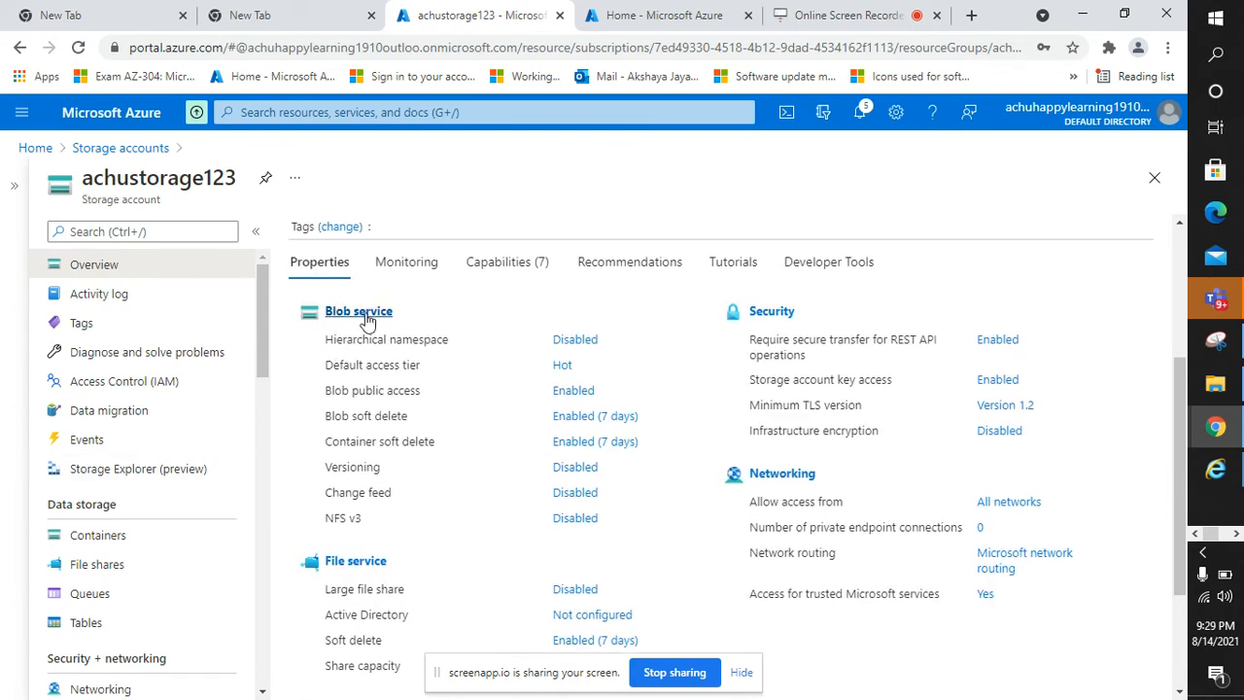
# - Create a container named achublob in achustorage123 with the public access level Blob (anonymous read access for blobs only)
pyautogui.click(90, 542)
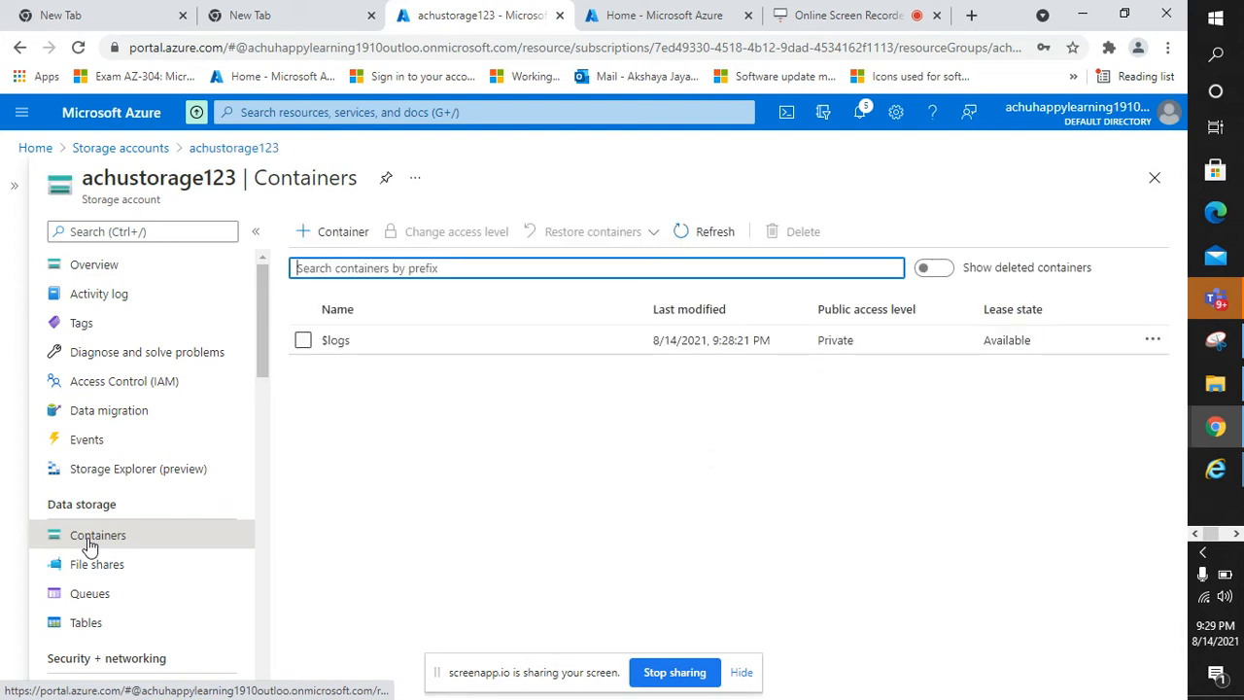
pyautogui.click(342, 233)
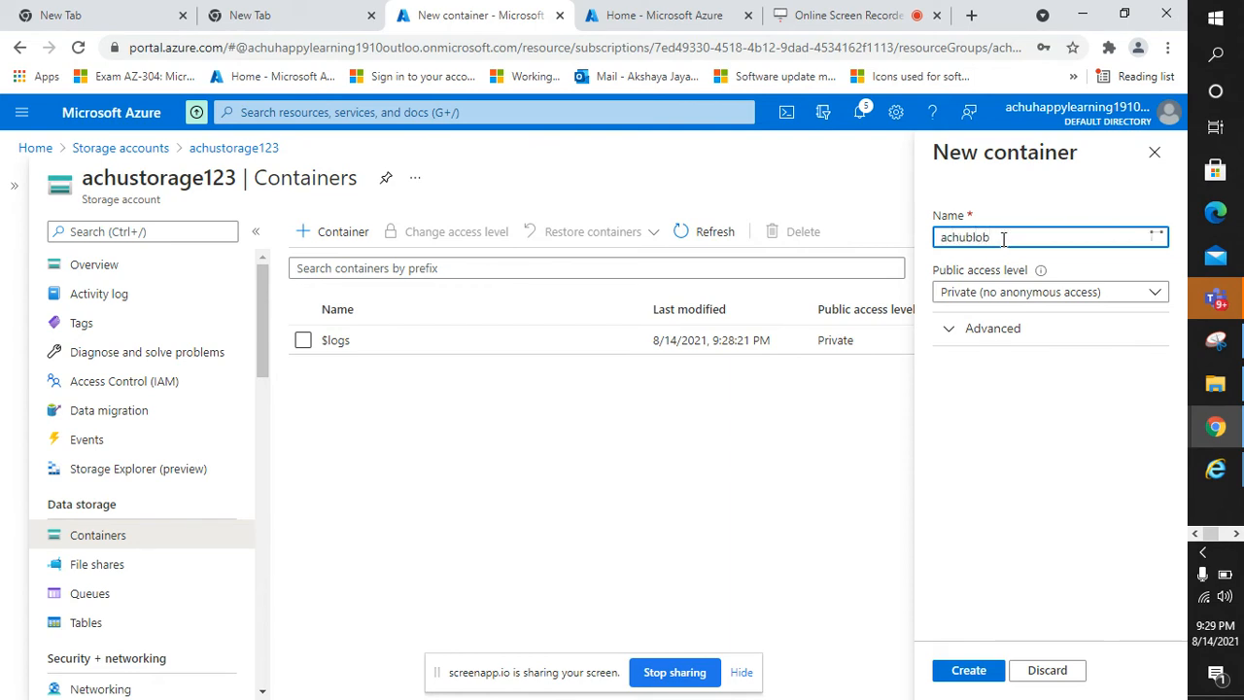
pyautogui.click(1117, 291)
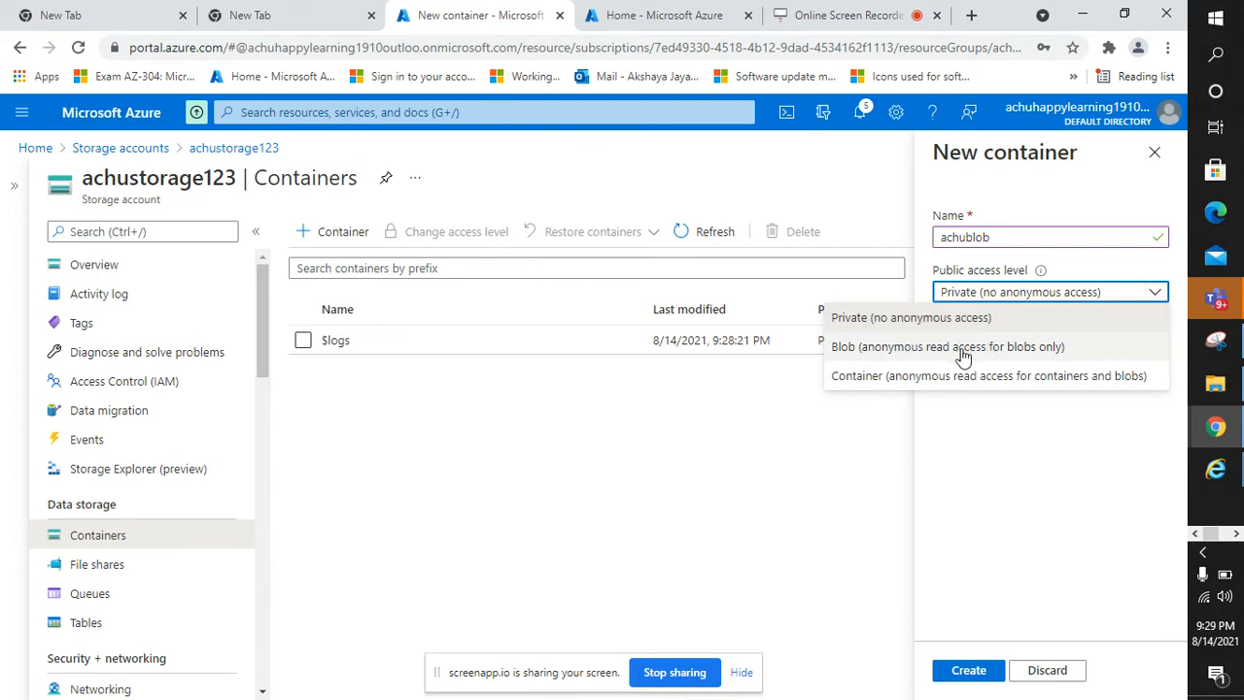
pyautogui.click(854, 355)
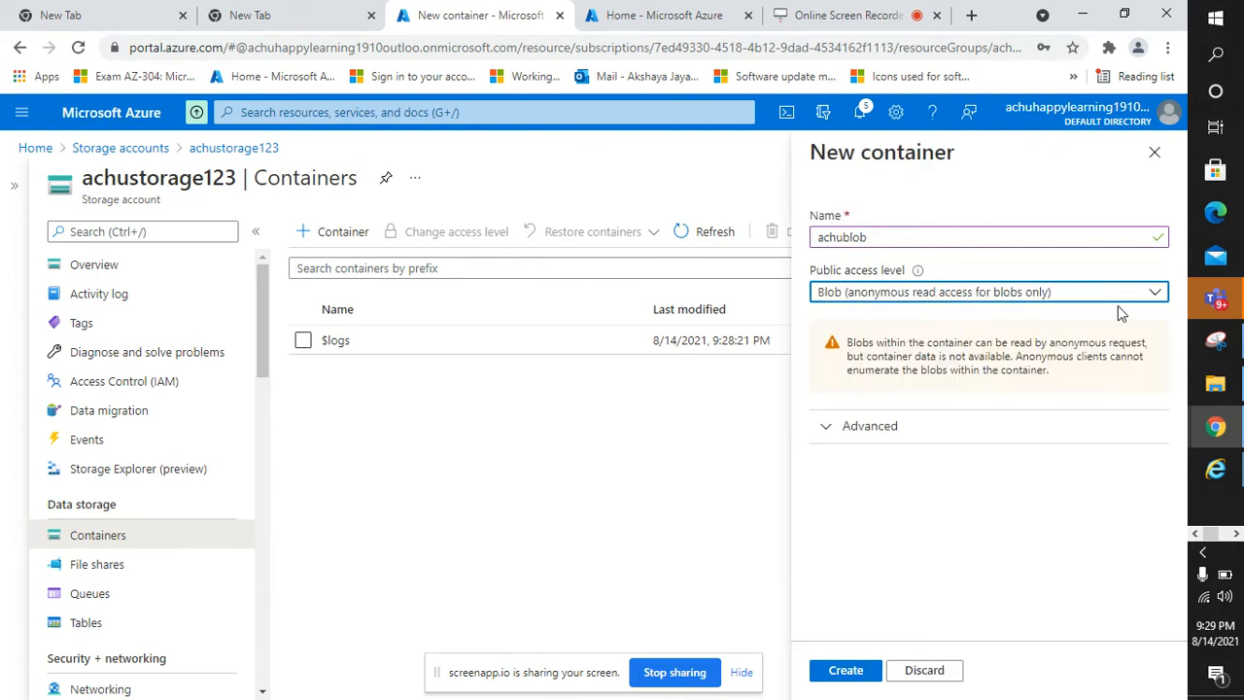
pyautogui.click(827, 437)
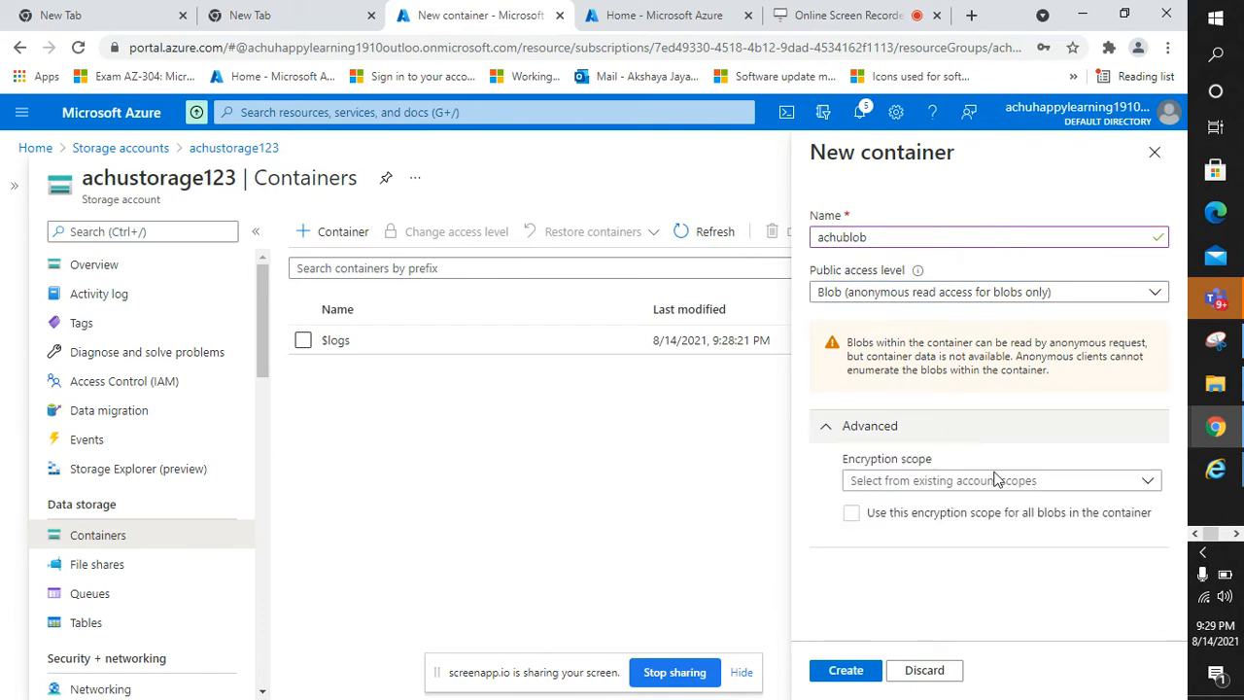
pyautogui.click(825, 433)
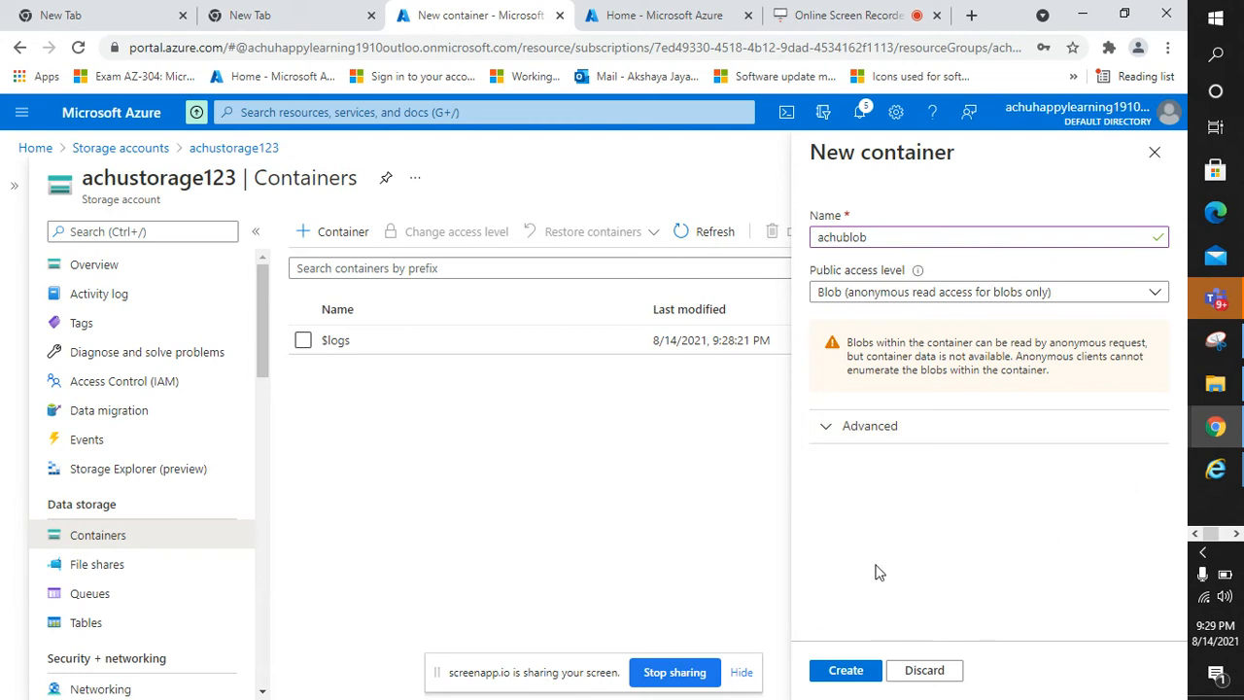
pyautogui.click(836, 669)
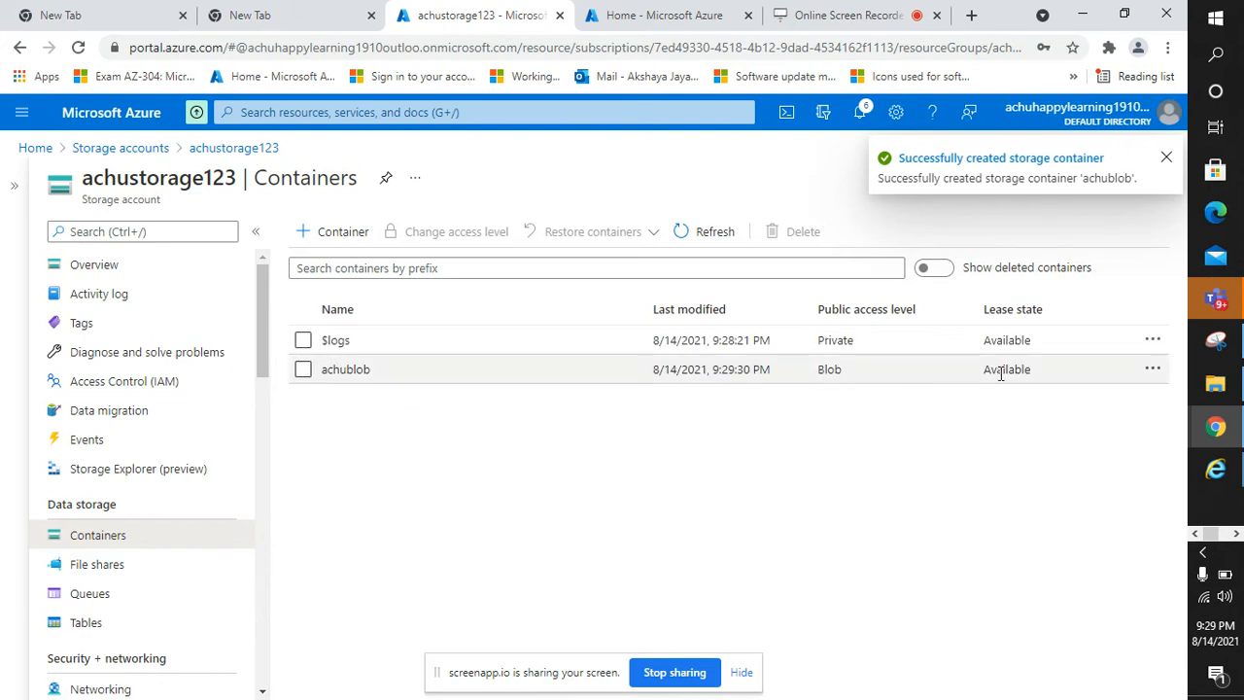
# - Open the achublob container and upload the image happy learning.PNG from the Desktop folder
pyautogui.click(361, 370)
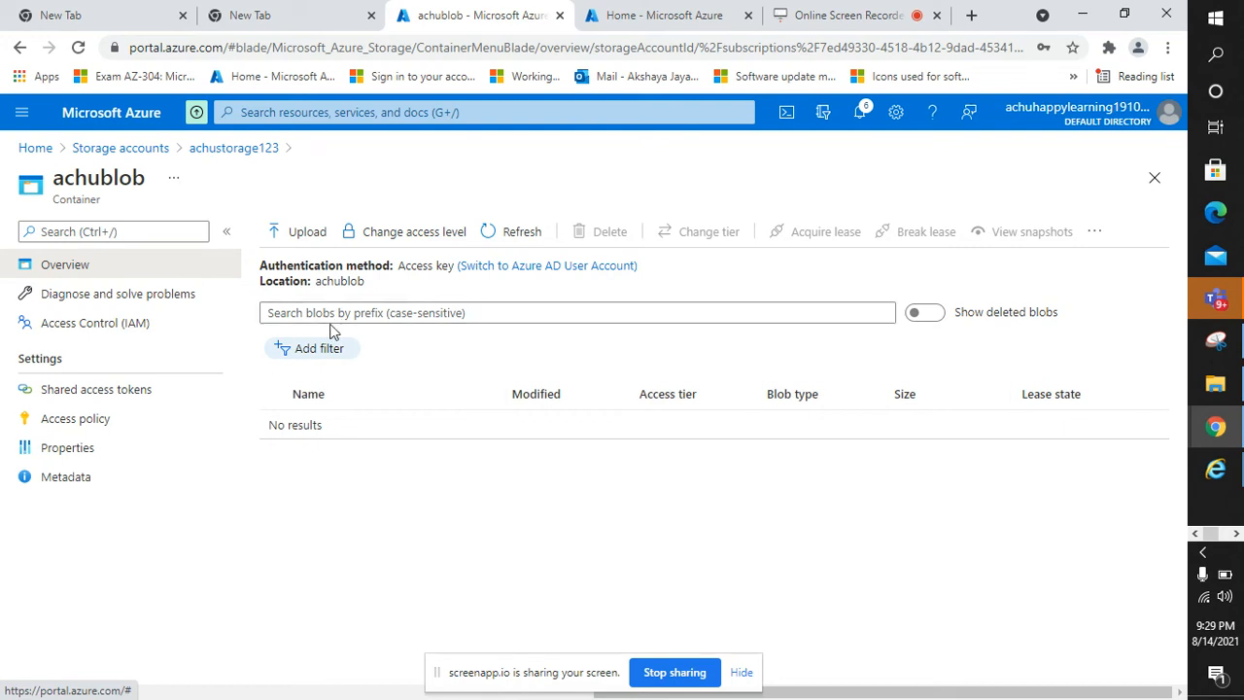
pyautogui.click(305, 232)
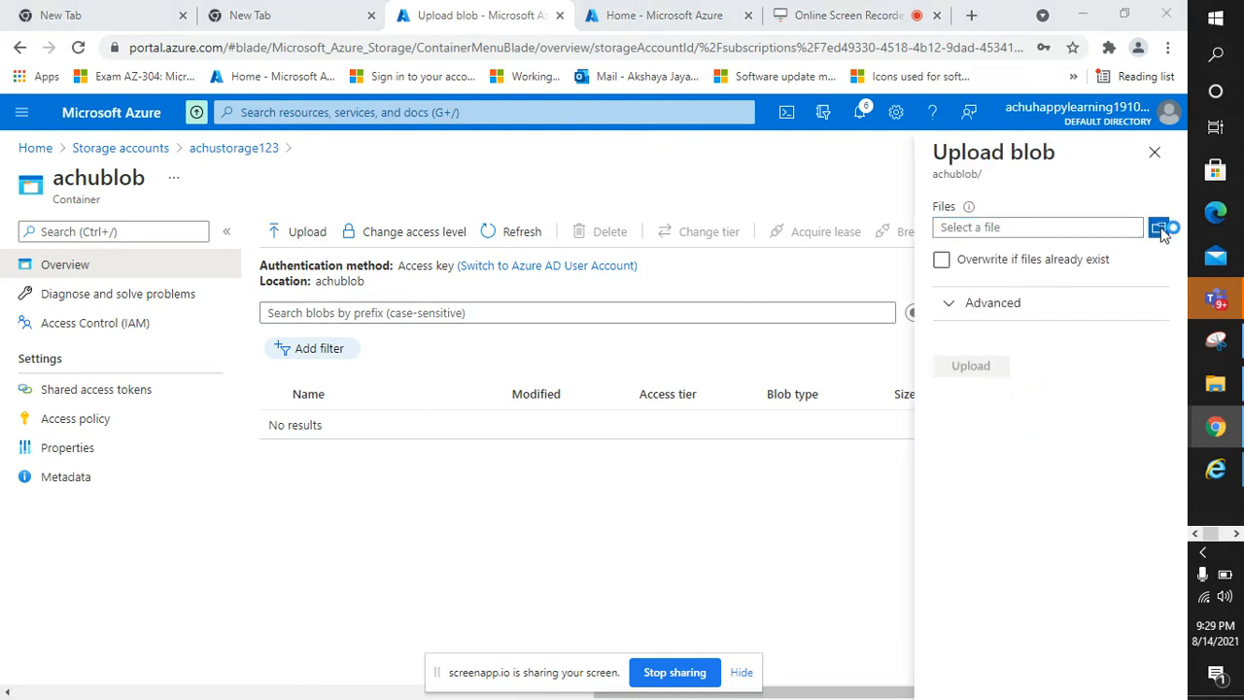
pyautogui.click(1159, 230)
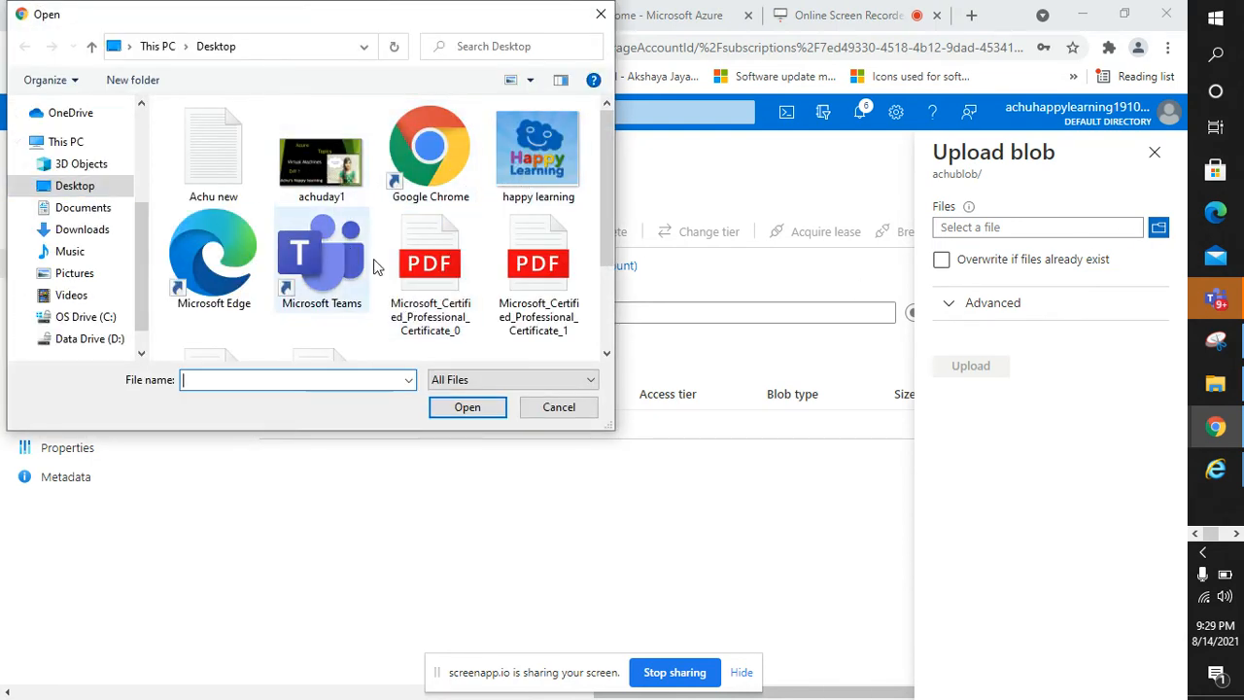
pyautogui.click(524, 155)
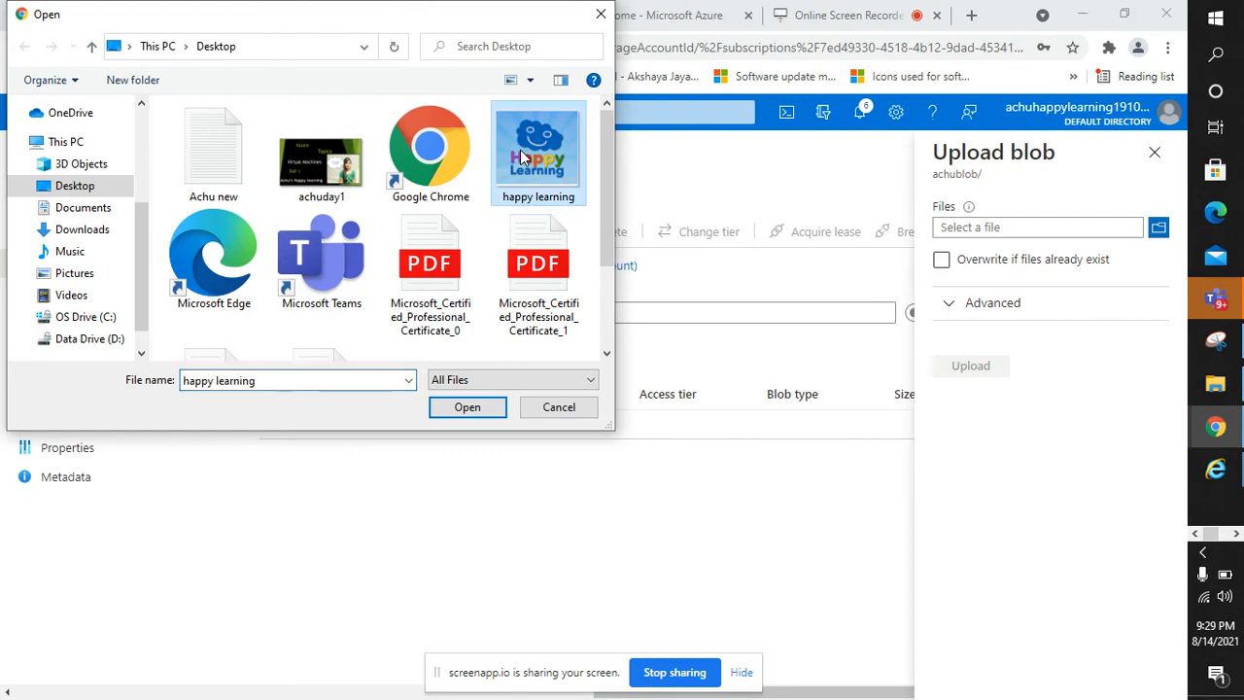
pyautogui.click(449, 406)
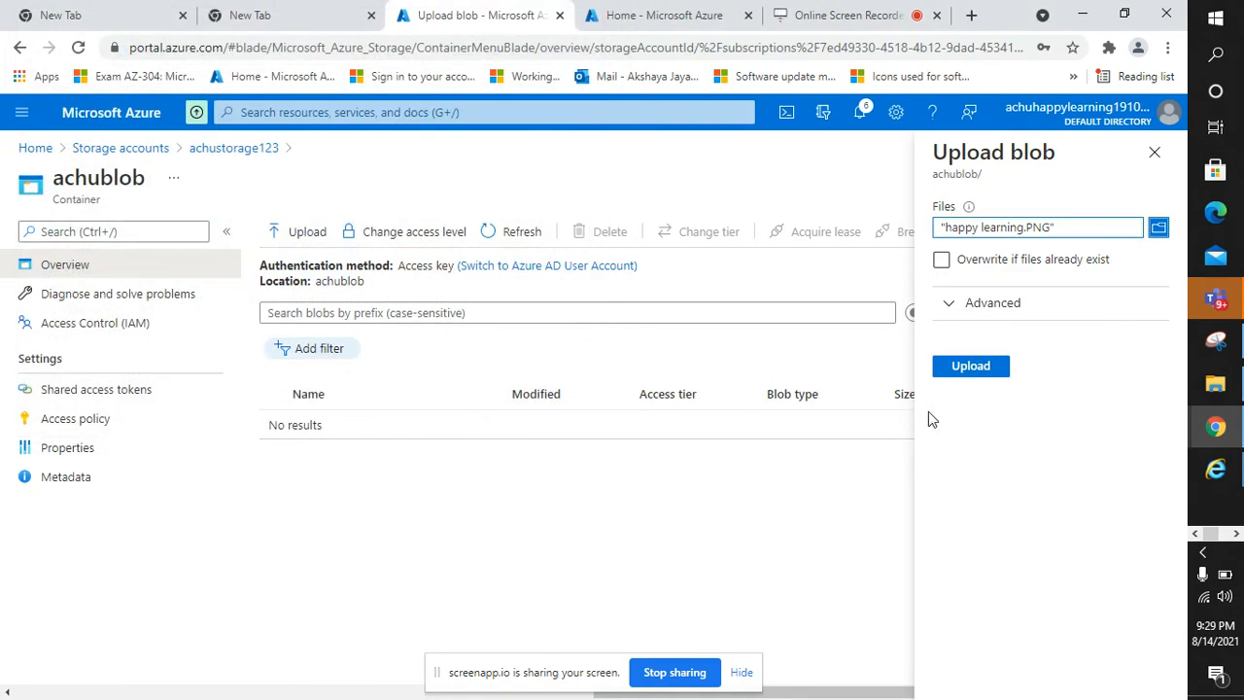
pyautogui.click(983, 375)
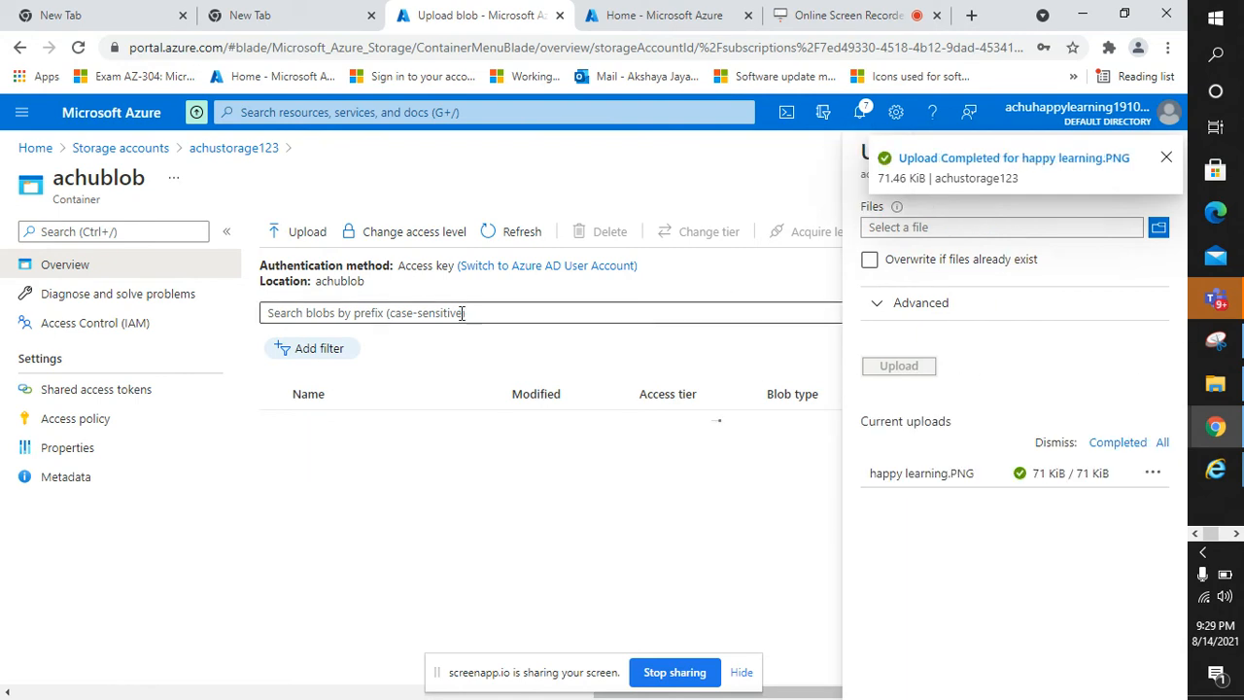
# - Copy the URL of the happy learning.PNG blob and load it in a new browser tab
pyautogui.click(334, 428)
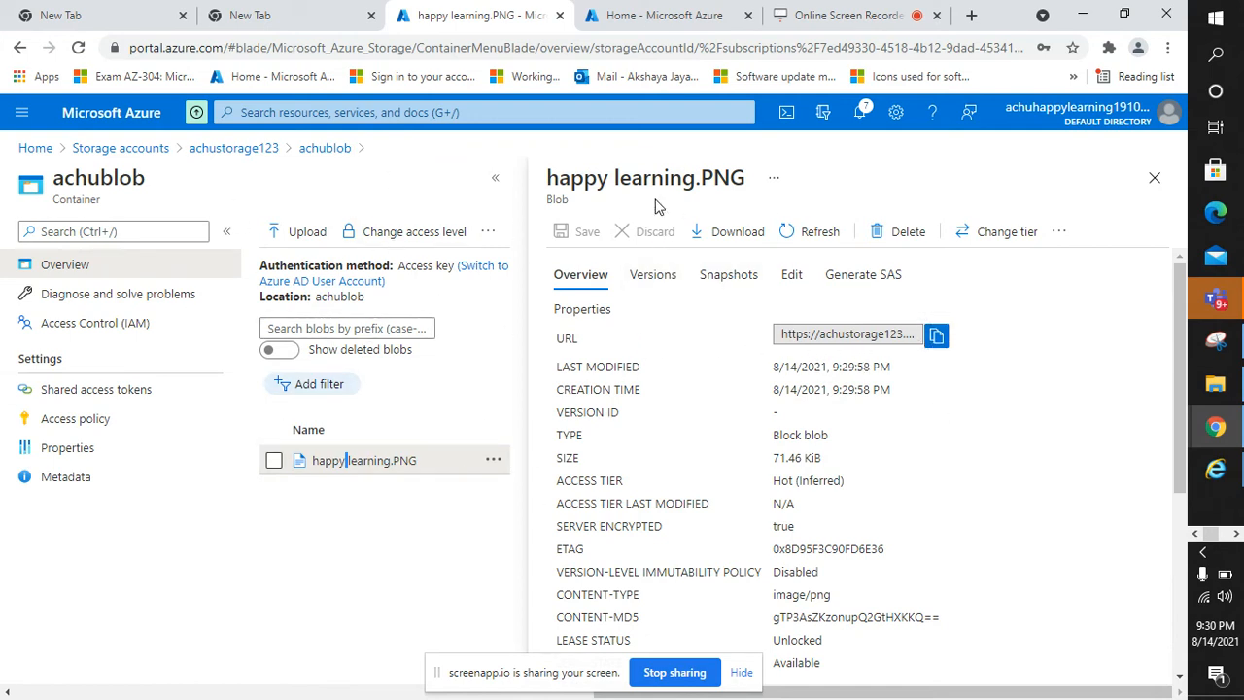
pyautogui.click(936, 335)
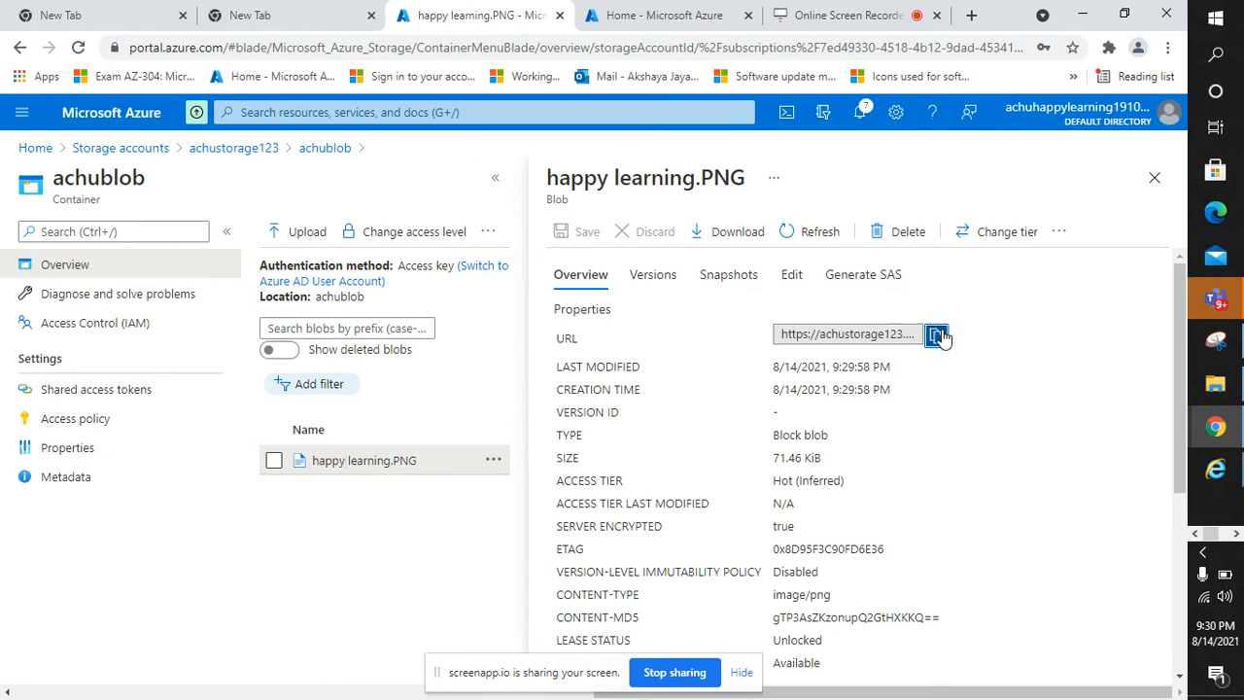
pyautogui.click(971, 15)
pyautogui.rightClick(408, 47)
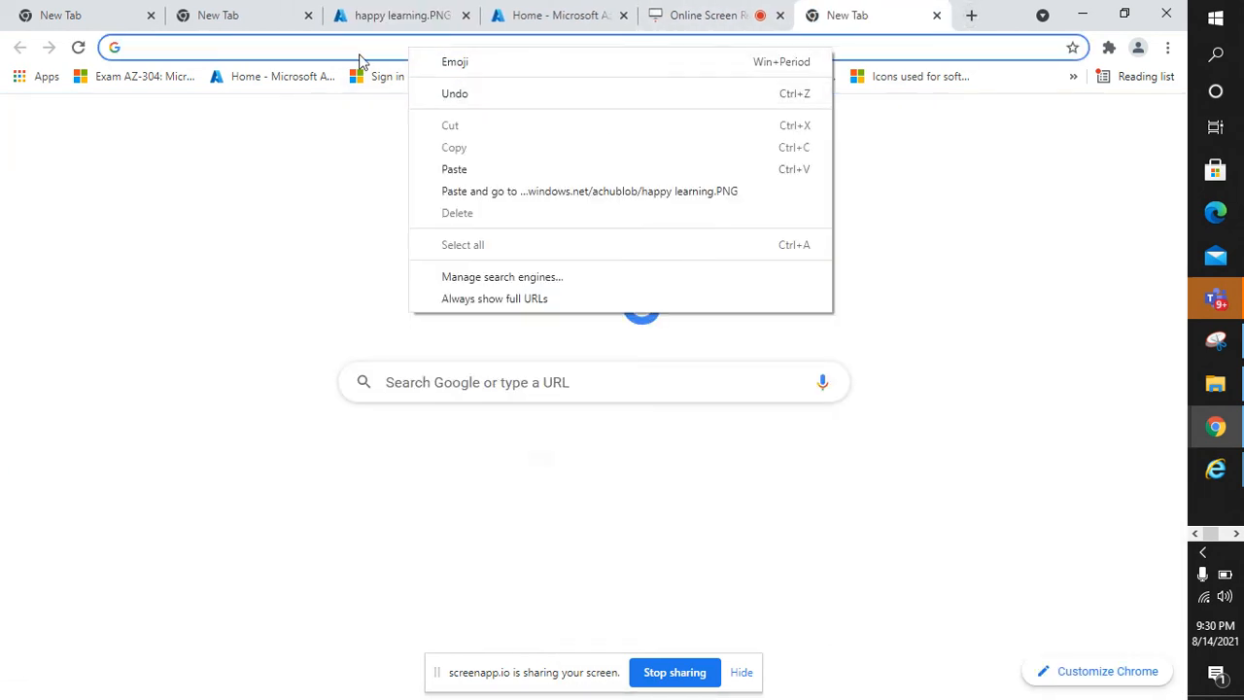
pyautogui.click(306, 39)
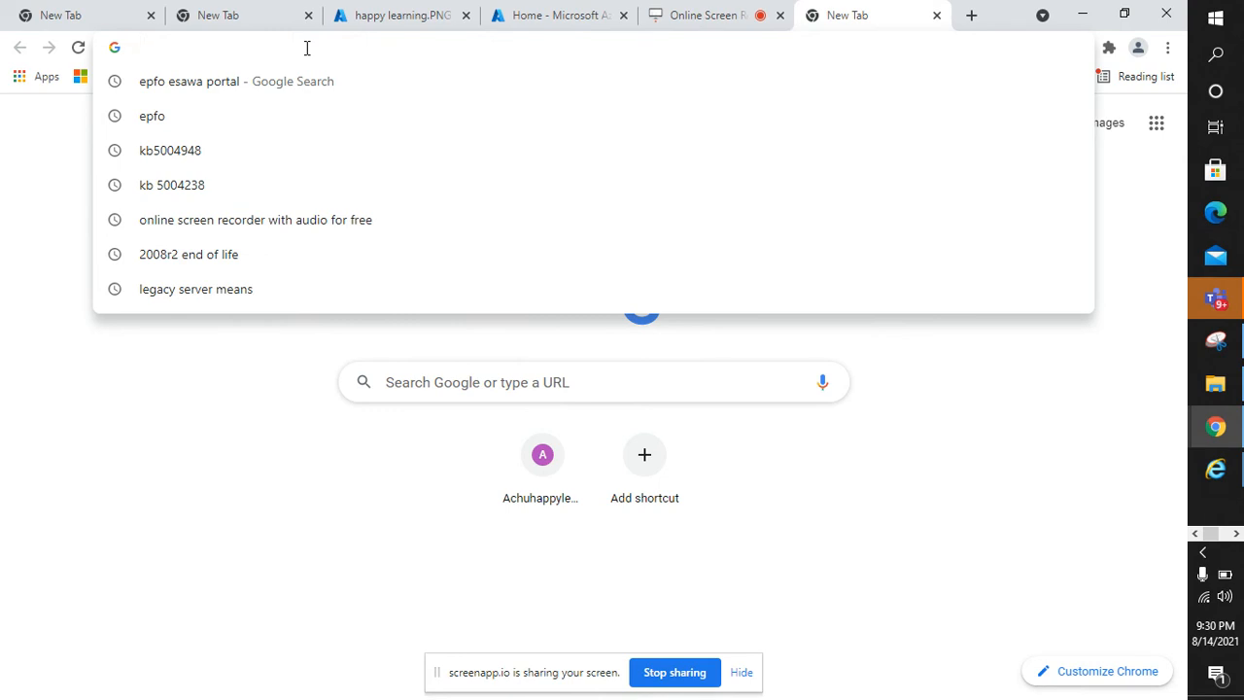
pyautogui.write('https://achustorage123.blob.core.windows.net/achublob/happy learning.PNG')
pyautogui.press('Return')
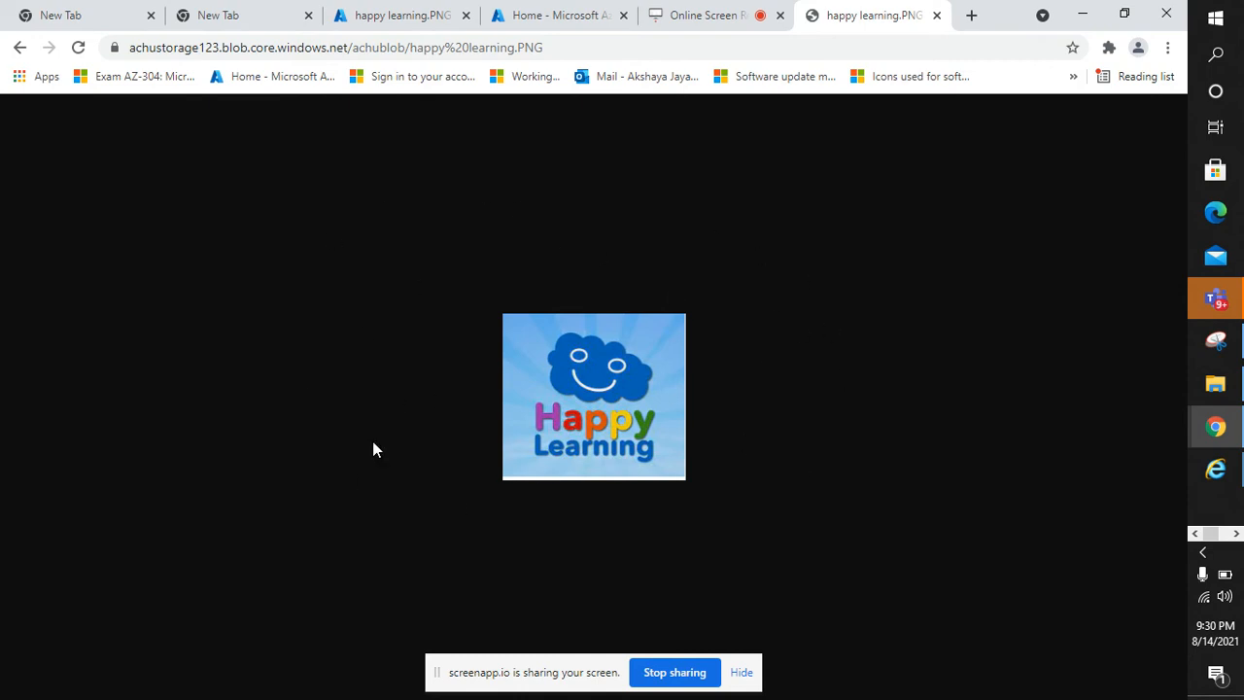
# - Compare the happy learning.PNG blob page in the portal with the image opened from its URL
pyautogui.click(397, 12)
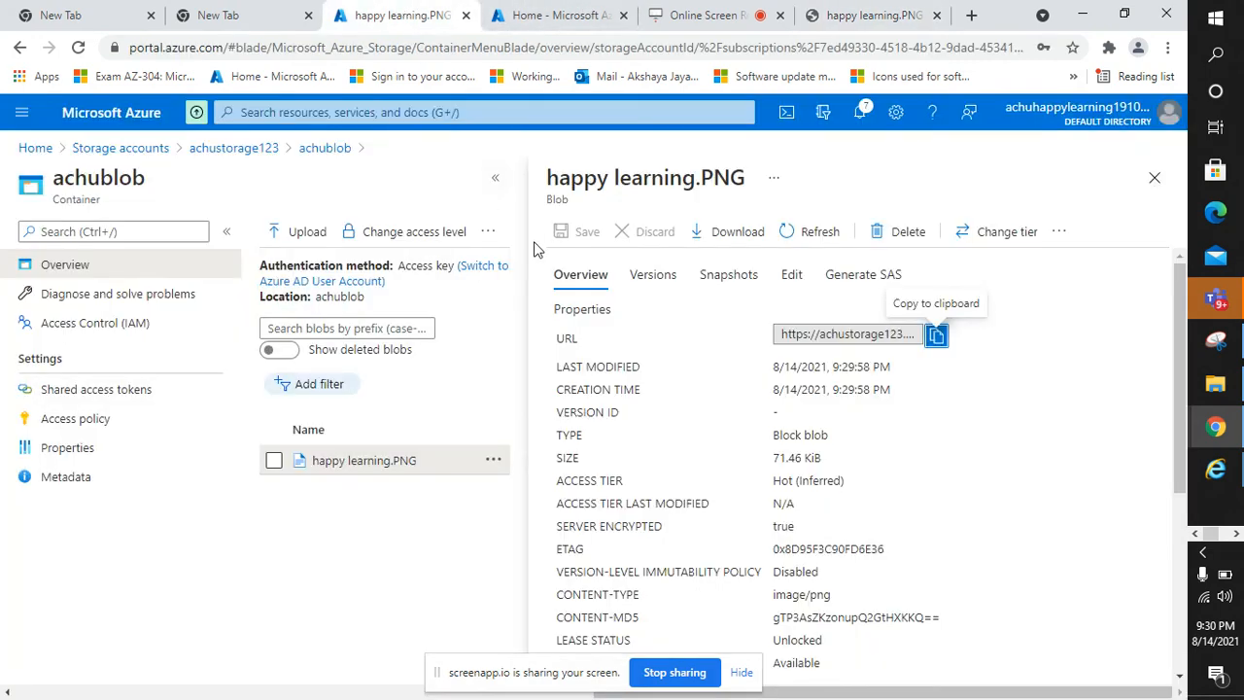
pyautogui.click(905, 12)
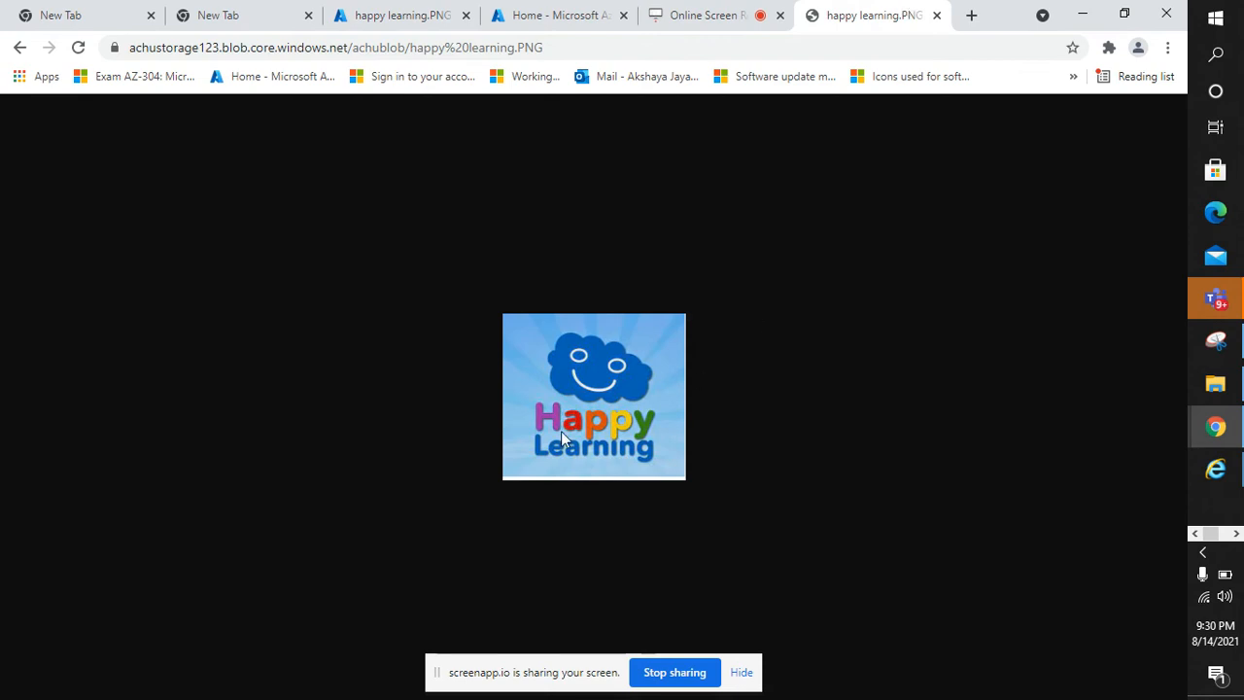
pyautogui.click(549, 14)
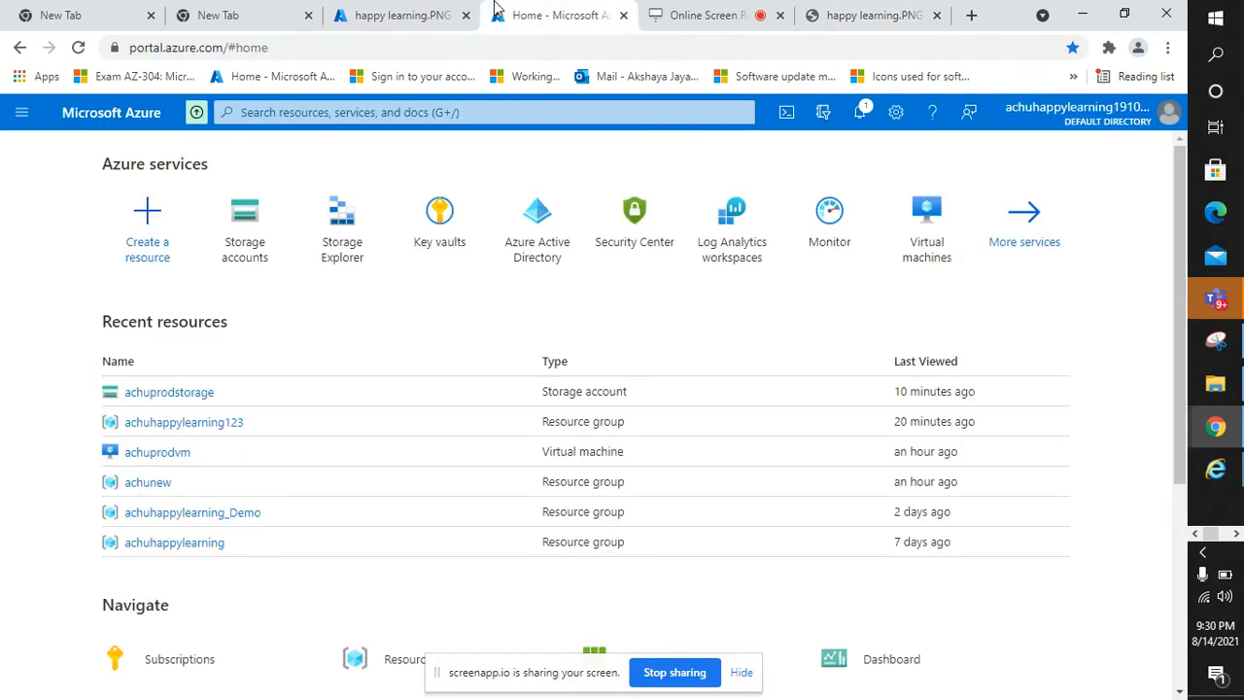
pyautogui.click(408, 8)
pyautogui.click(875, 15)
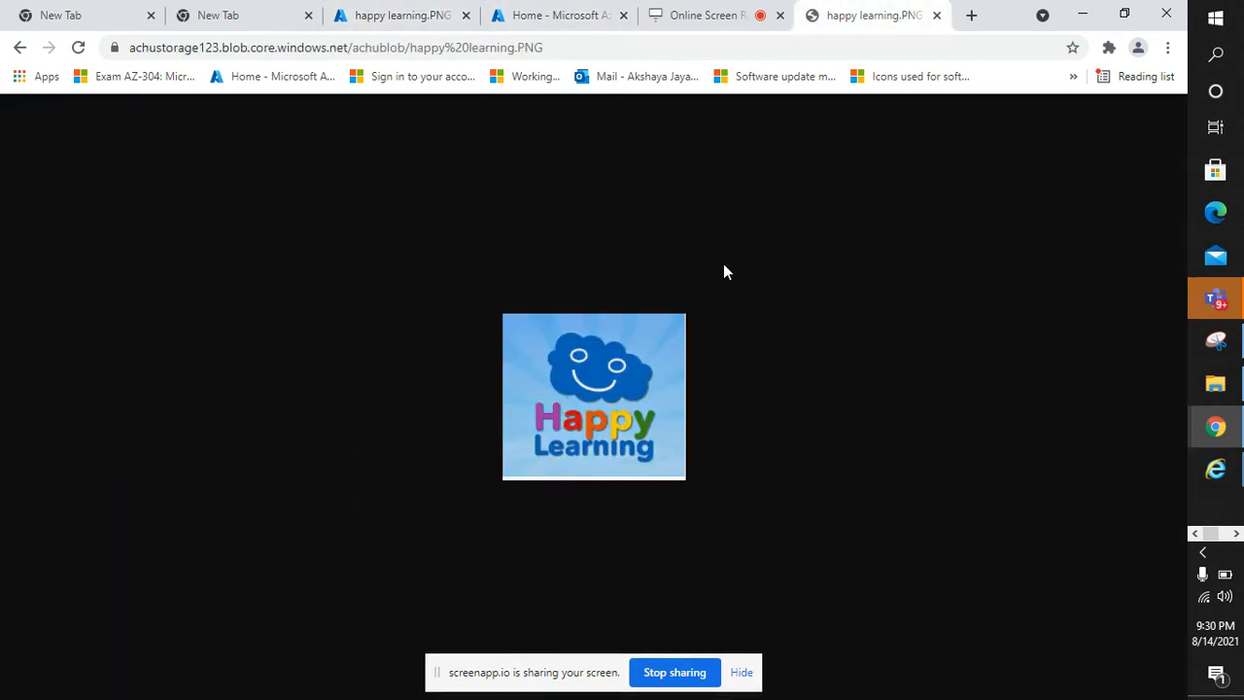
# - Review the blob's properties and return to the achustorage123 containers list to check achublob's access level against the opened image
pyautogui.click(412, 10)
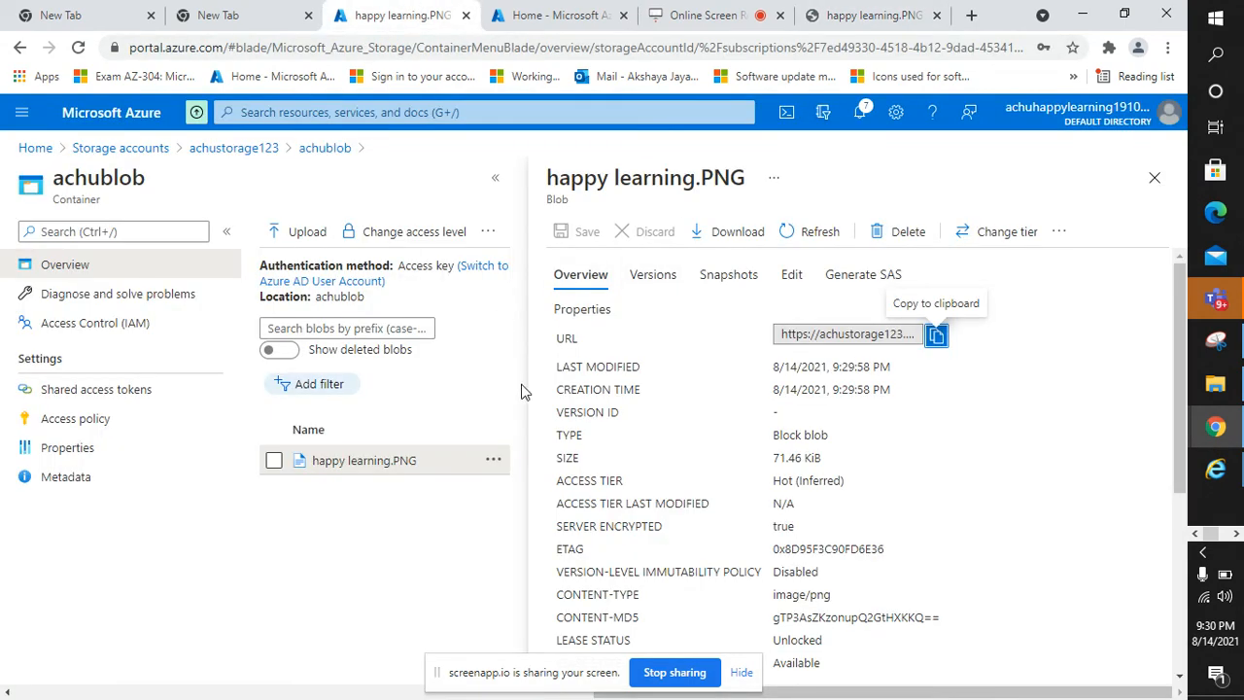
pyautogui.scroll(-4, 667, 413)
pyautogui.scroll(4, 667, 413)
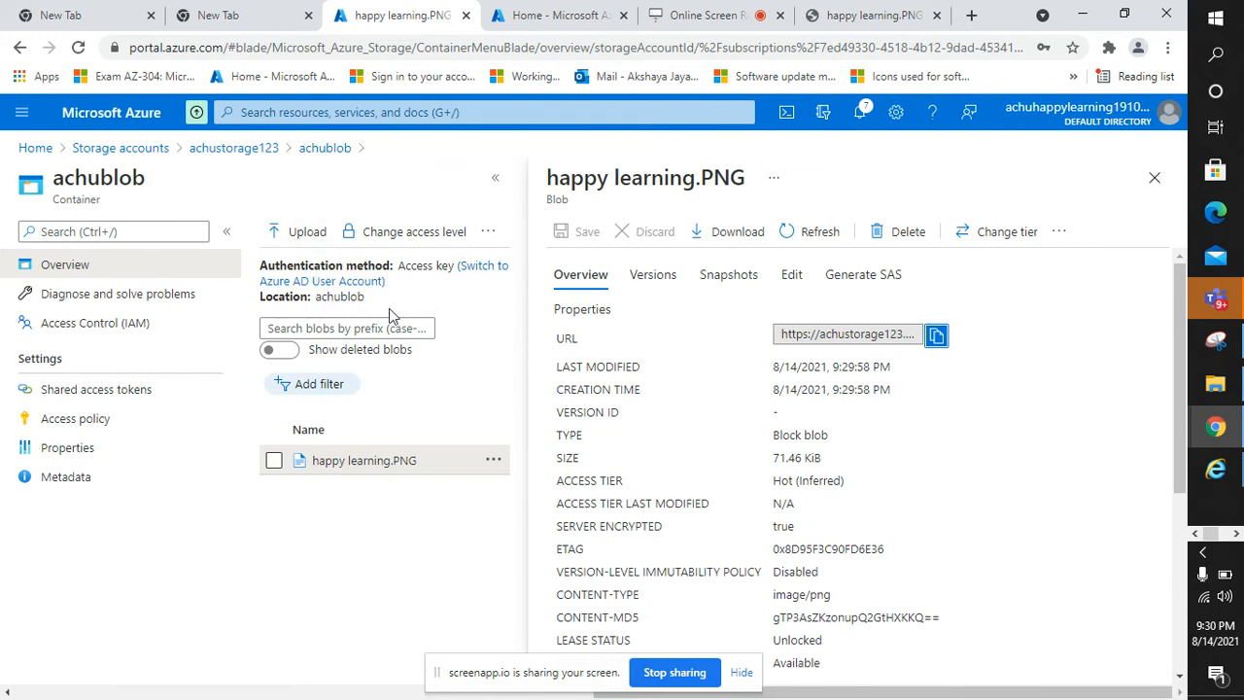
pyautogui.click(259, 150)
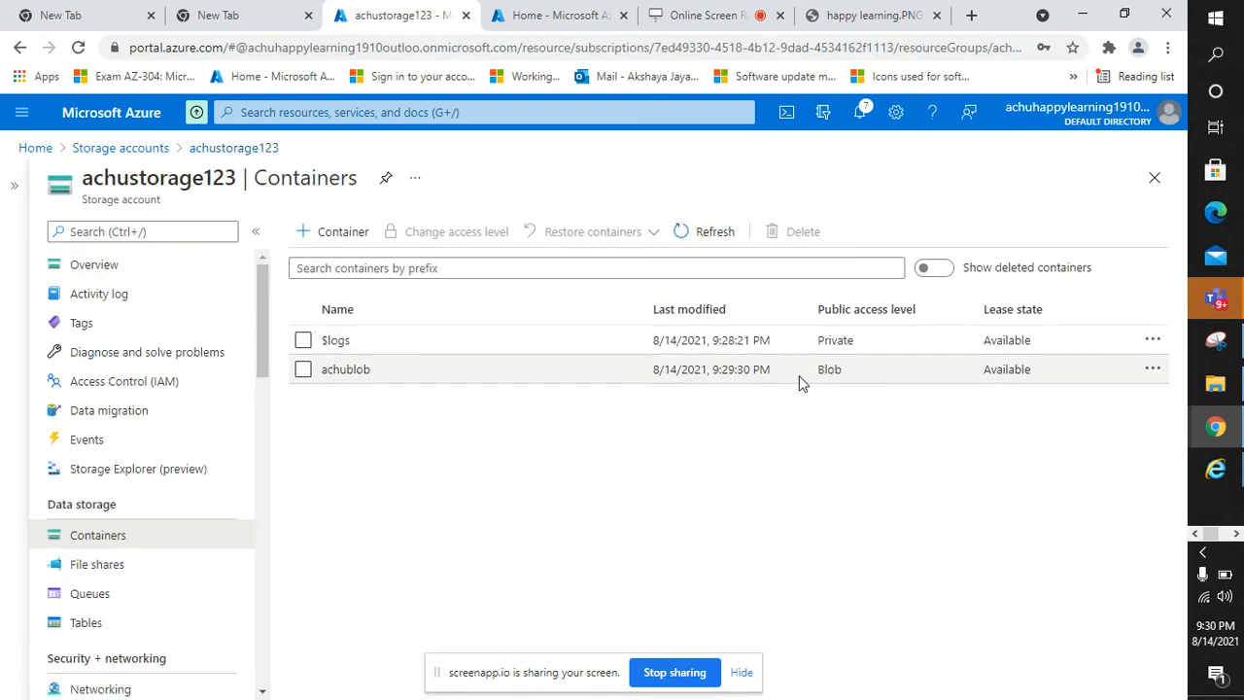
pyautogui.click(894, 10)
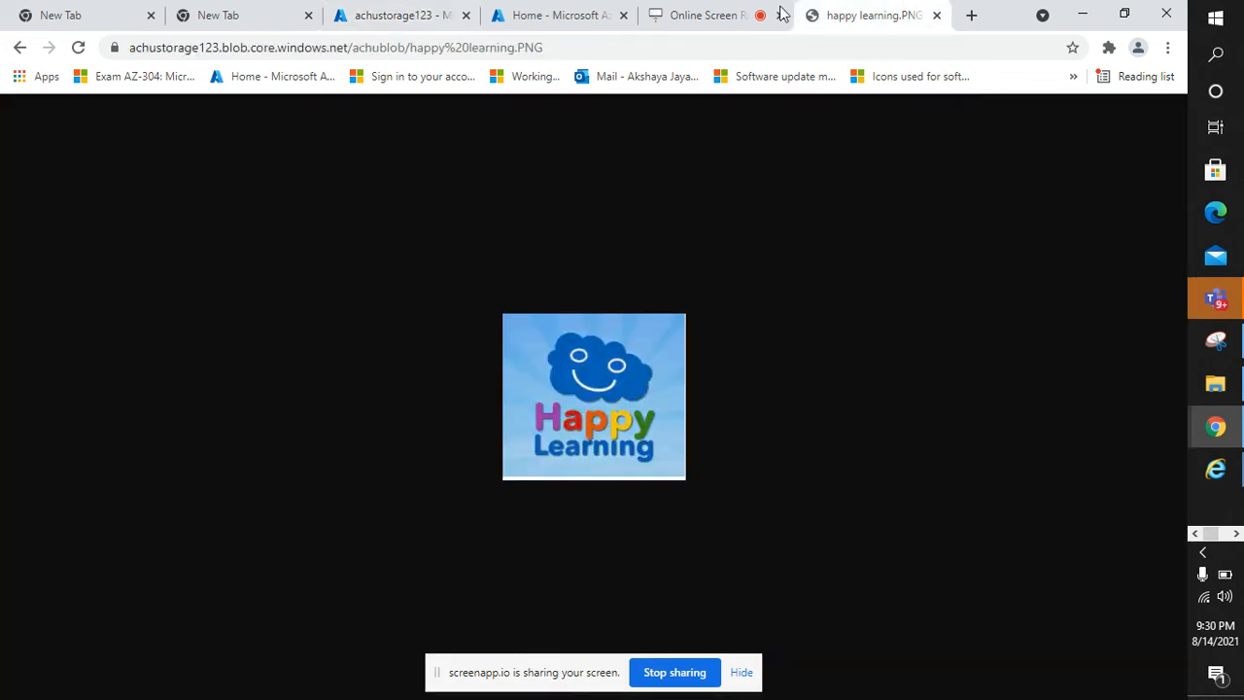
# - Compare achublob's public access level in the achustorage123 containers list with the image opened from its URL
pyautogui.click(464, 12)
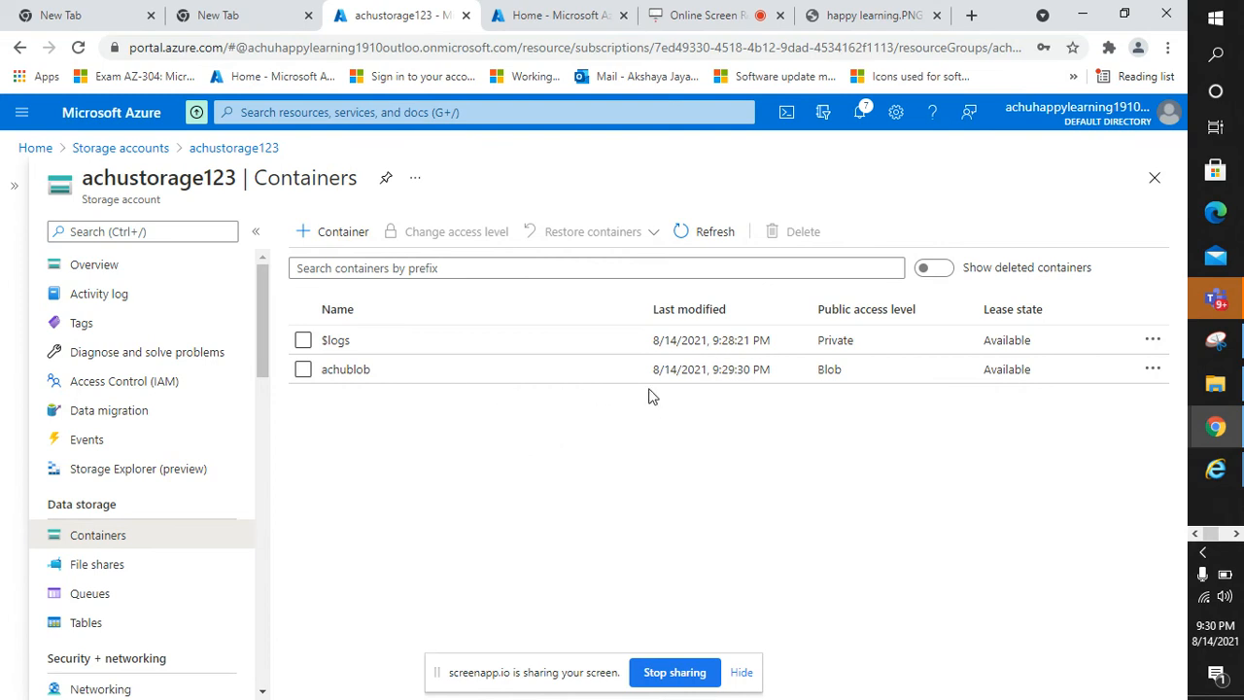
pyautogui.click(894, 10)
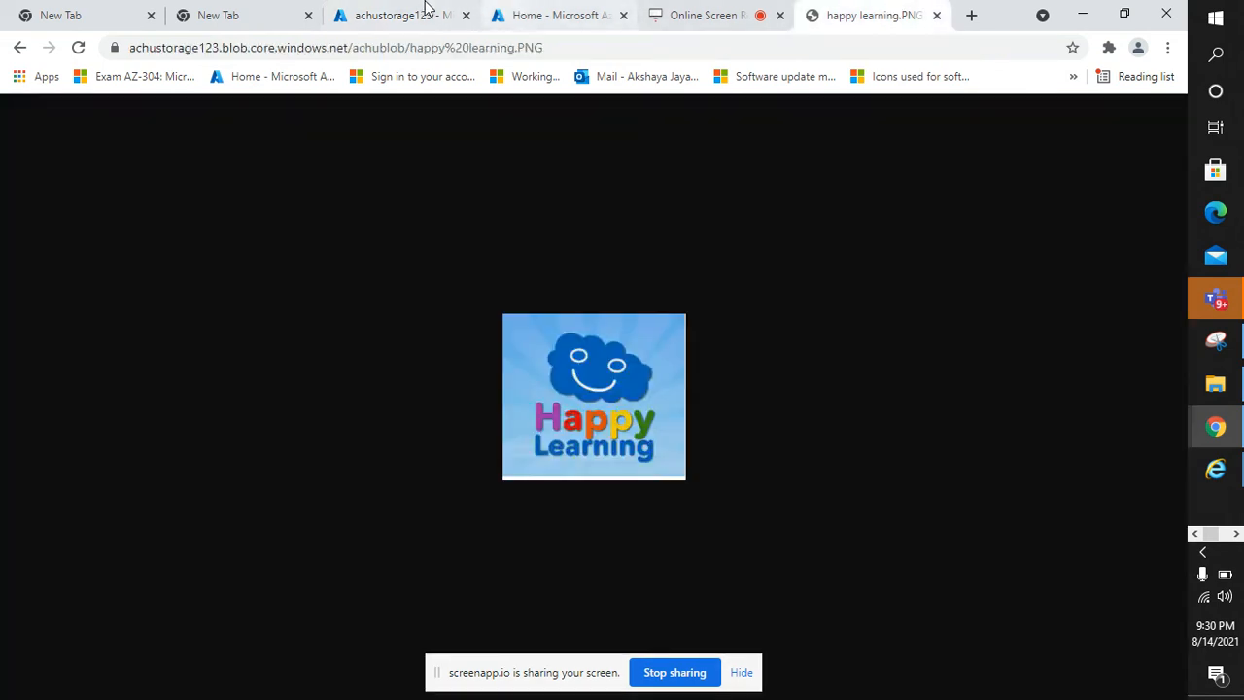
pyautogui.click(451, 13)
# - Reveal the access keys of achustorage123 and copy the key1 key value
pyautogui.scroll(-3, 107, 491)
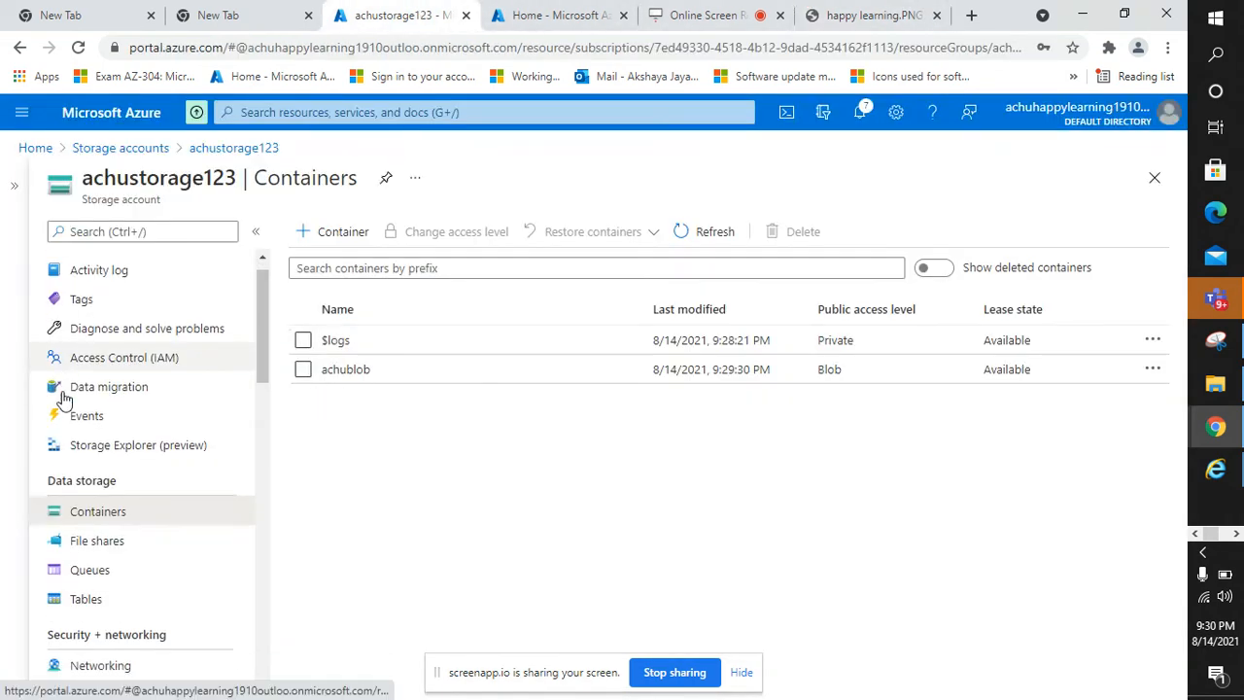
pyautogui.scroll(-5, 115, 503)
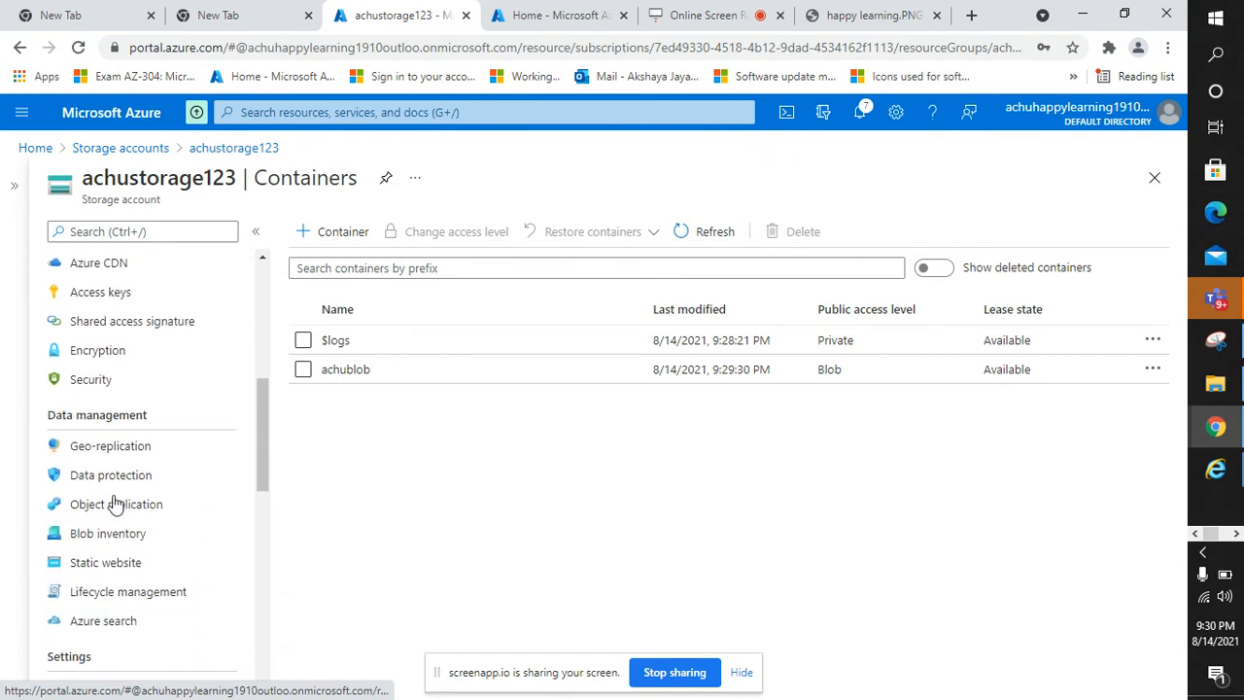
pyautogui.scroll(-3, 115, 503)
pyautogui.scroll(7, 115, 503)
pyautogui.scroll(3, 114, 503)
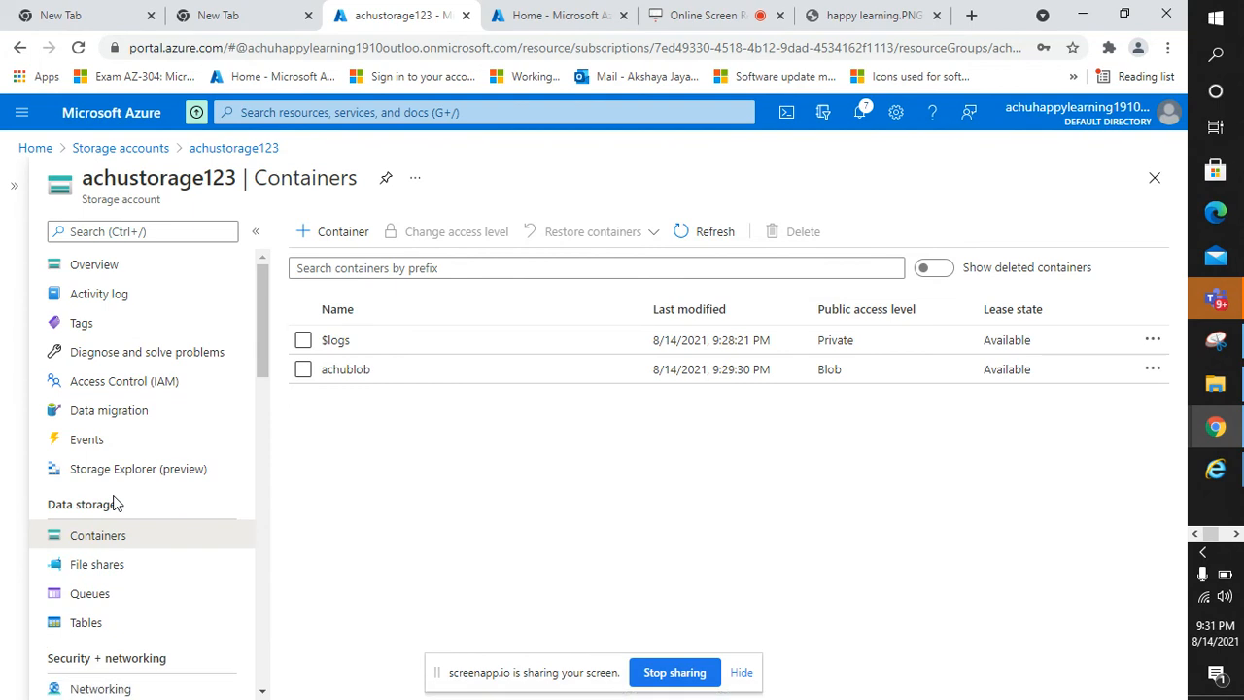
pyautogui.scroll(-3, 115, 503)
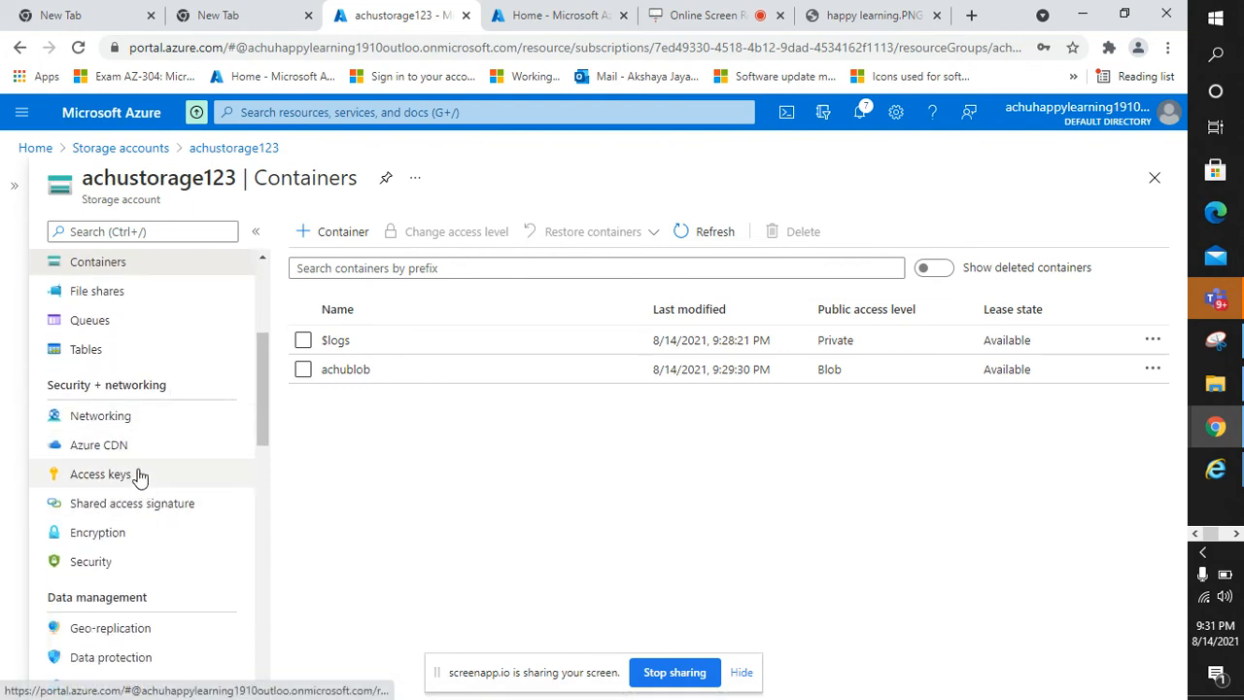
pyautogui.click(139, 475)
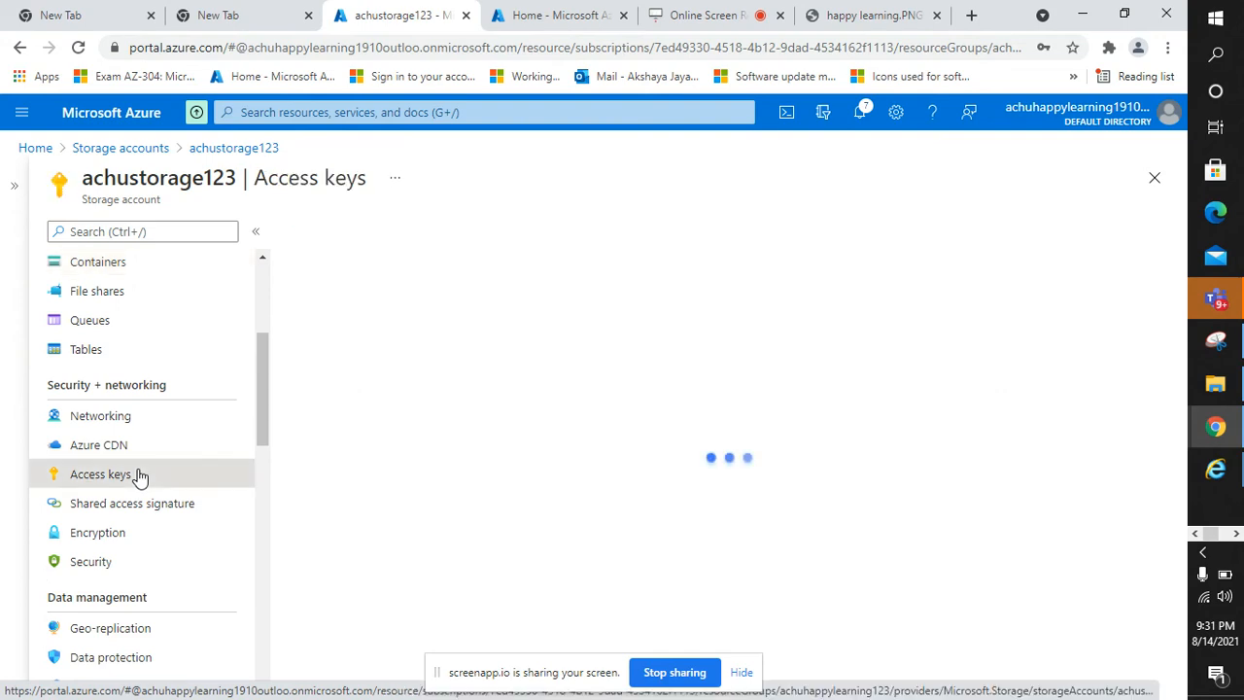
pyautogui.scroll(-1, 346, 466)
pyautogui.scroll(1, 346, 465)
pyautogui.click(328, 240)
pyautogui.scroll(-1, 369, 430)
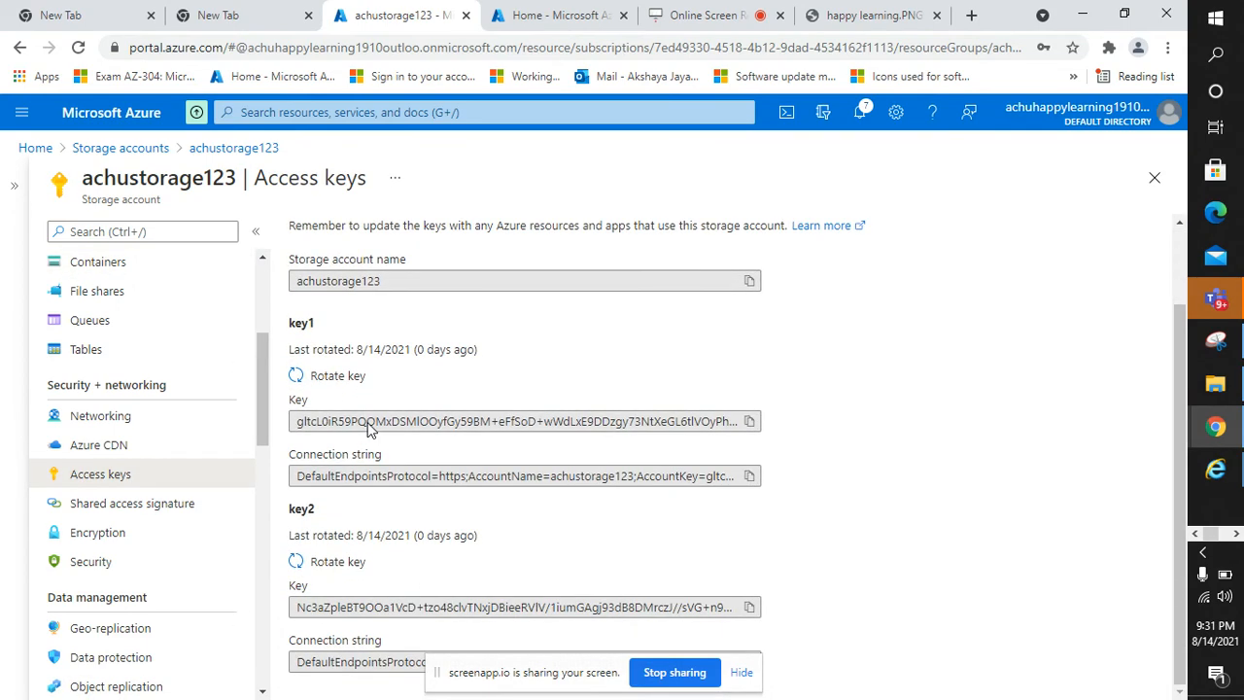
pyautogui.click(751, 424)
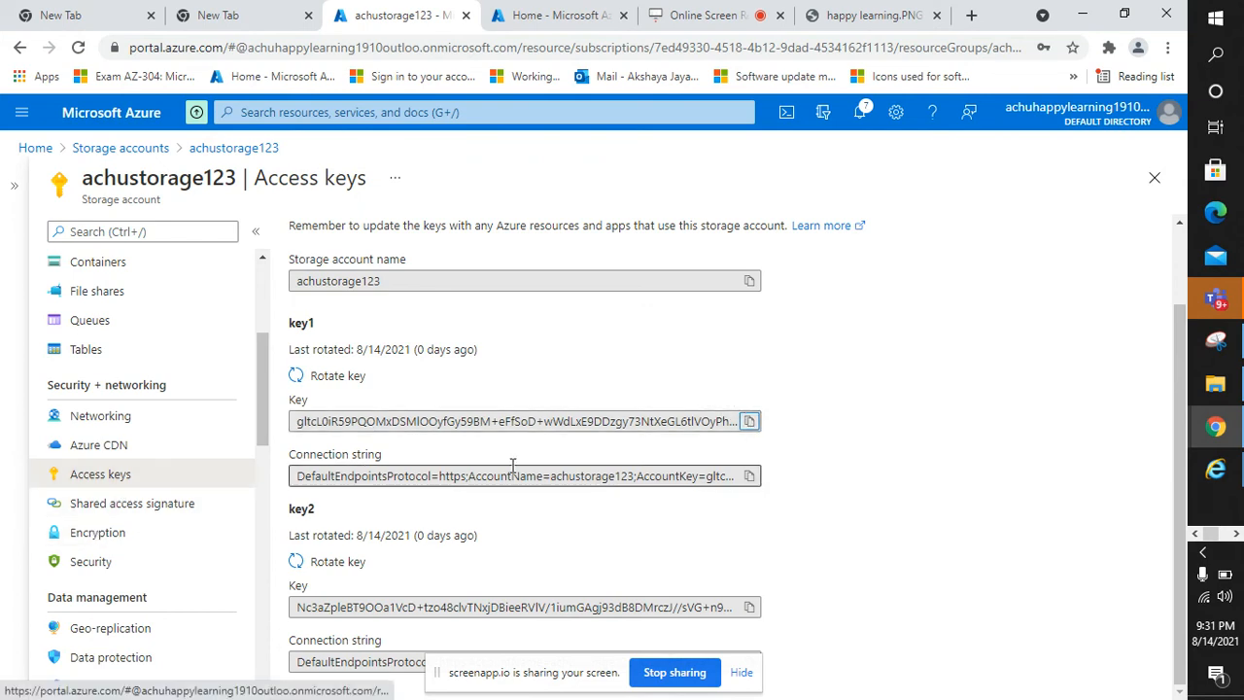
# - Compare the access keys page of achustorage123 with the shared access signature permissions, validity dates and protocol options
pyautogui.click(98, 510)
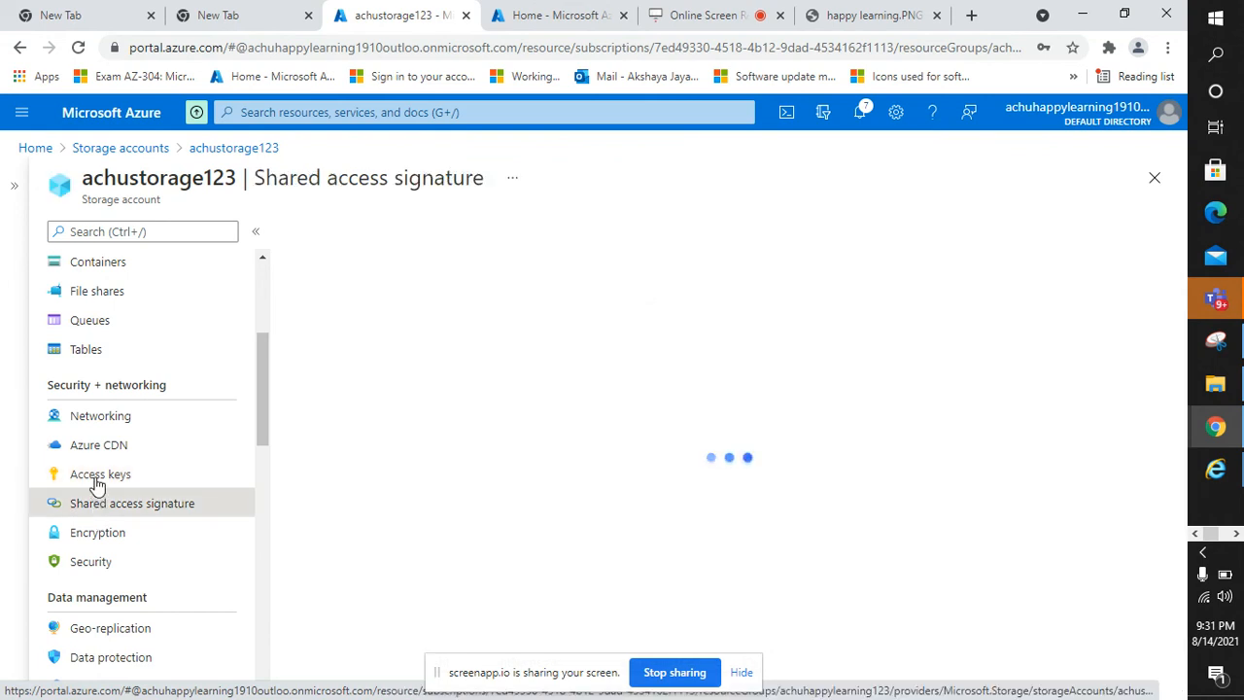
pyautogui.click(97, 475)
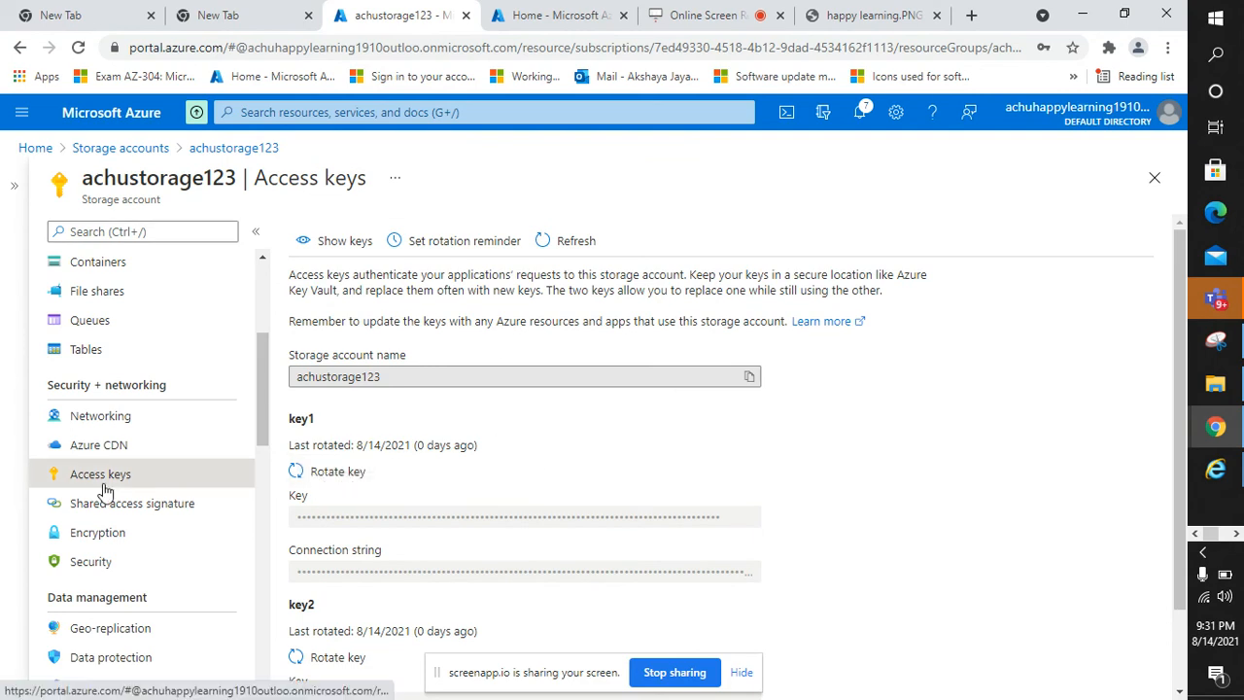
pyautogui.click(115, 513)
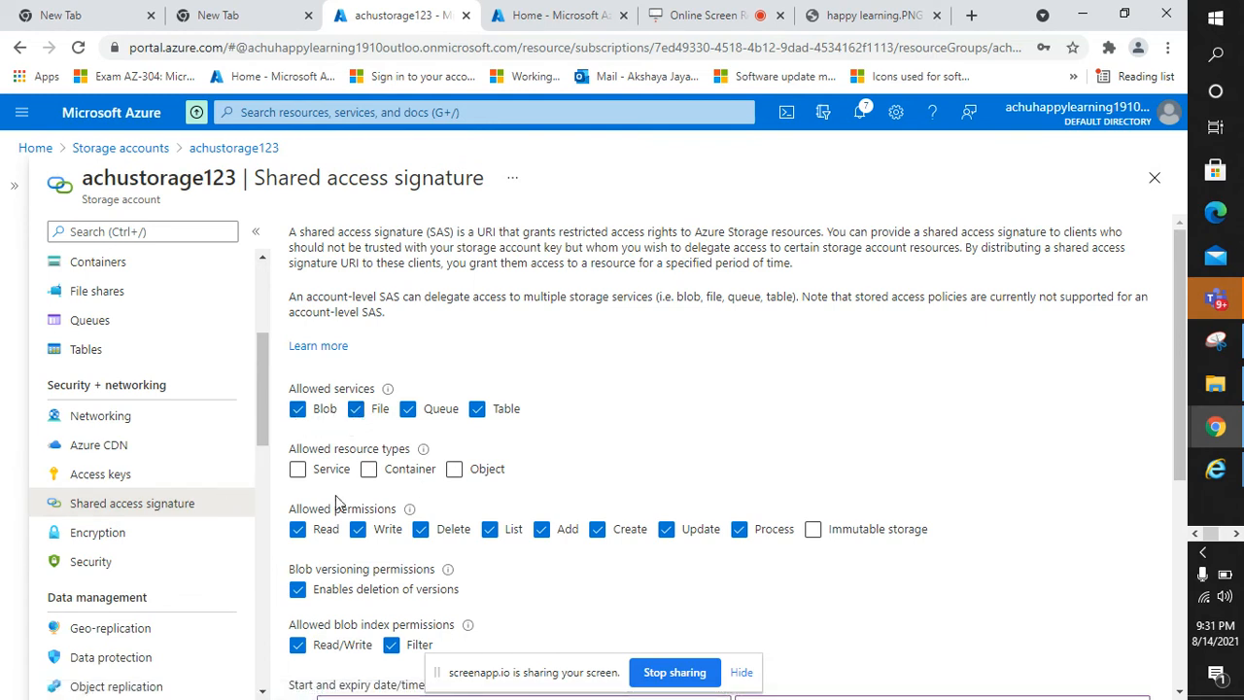
pyautogui.scroll(-3, 335, 495)
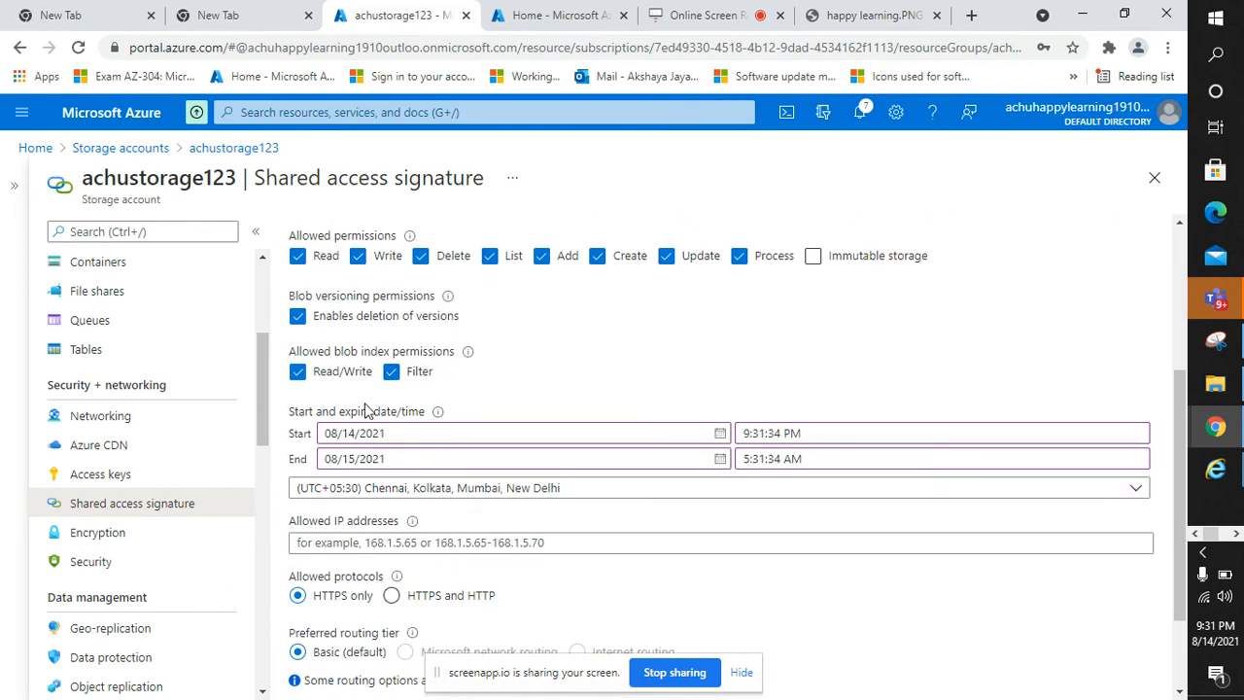
# - Clear the Read and Write permissions of the shared access signature and select both again
pyautogui.scroll(2, 365, 409)
pyautogui.click(297, 437)
pyautogui.click(357, 437)
pyautogui.click(299, 439)
pyautogui.click(362, 438)
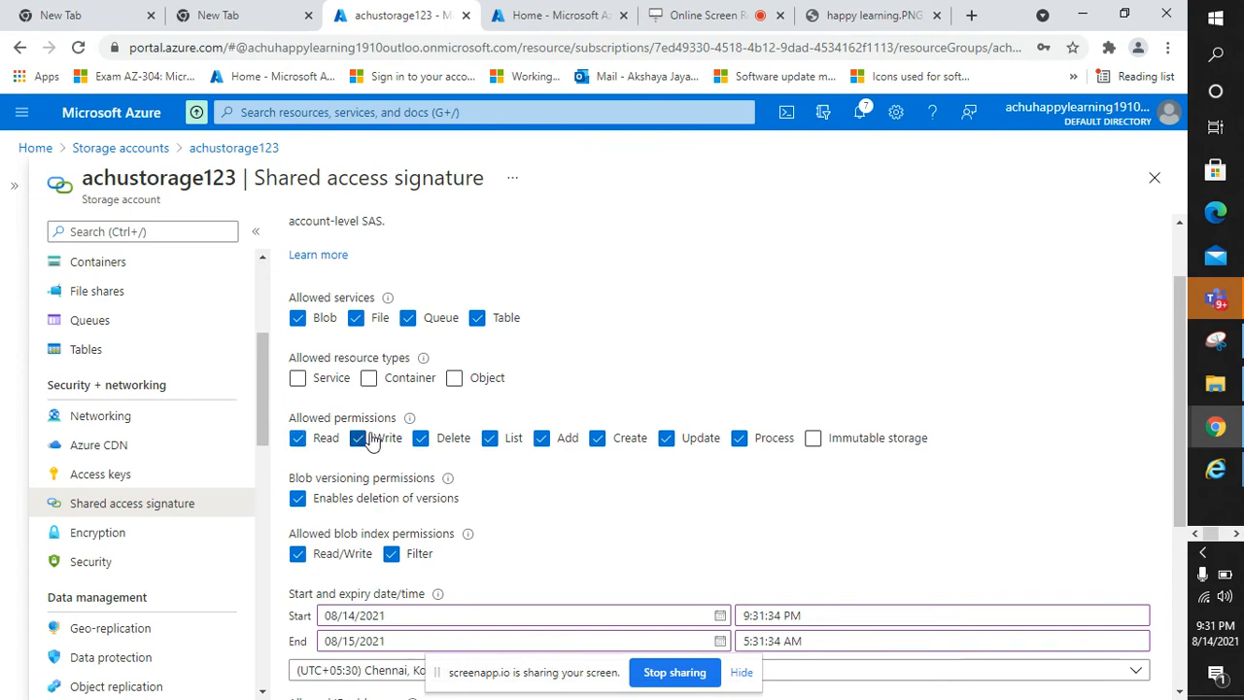
pyautogui.scroll(3, 181, 353)
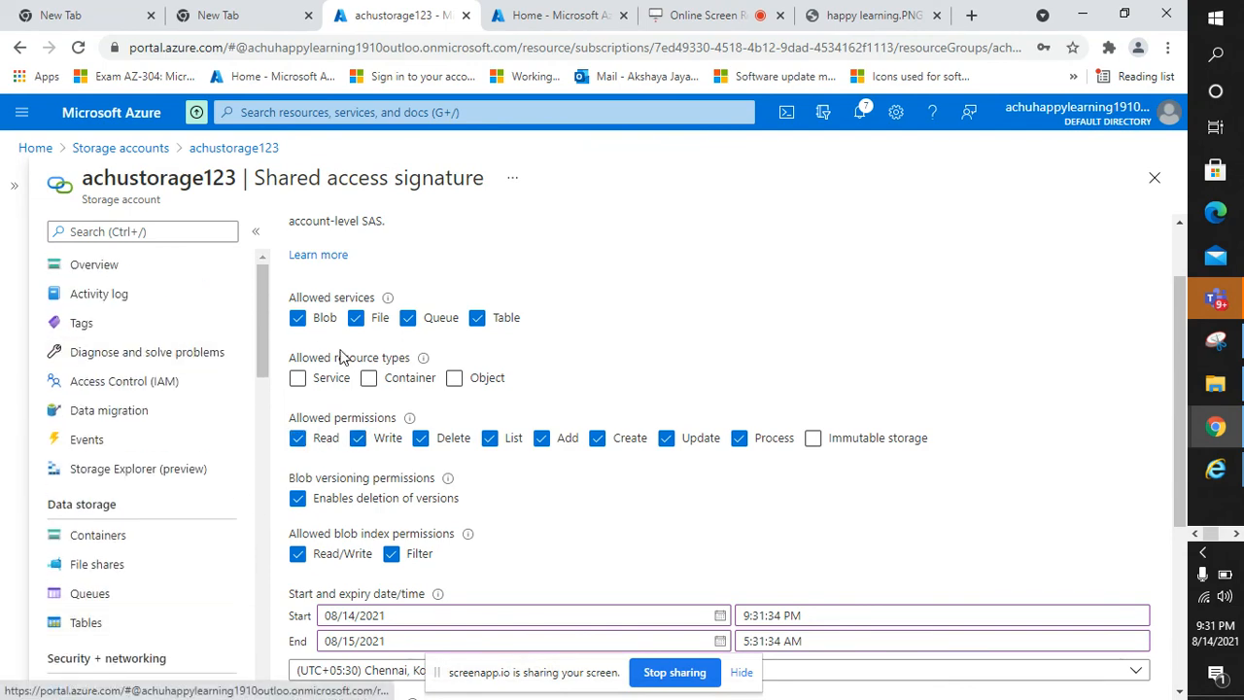
pyautogui.scroll(-2, 345, 357)
pyautogui.scroll(3, 369, 336)
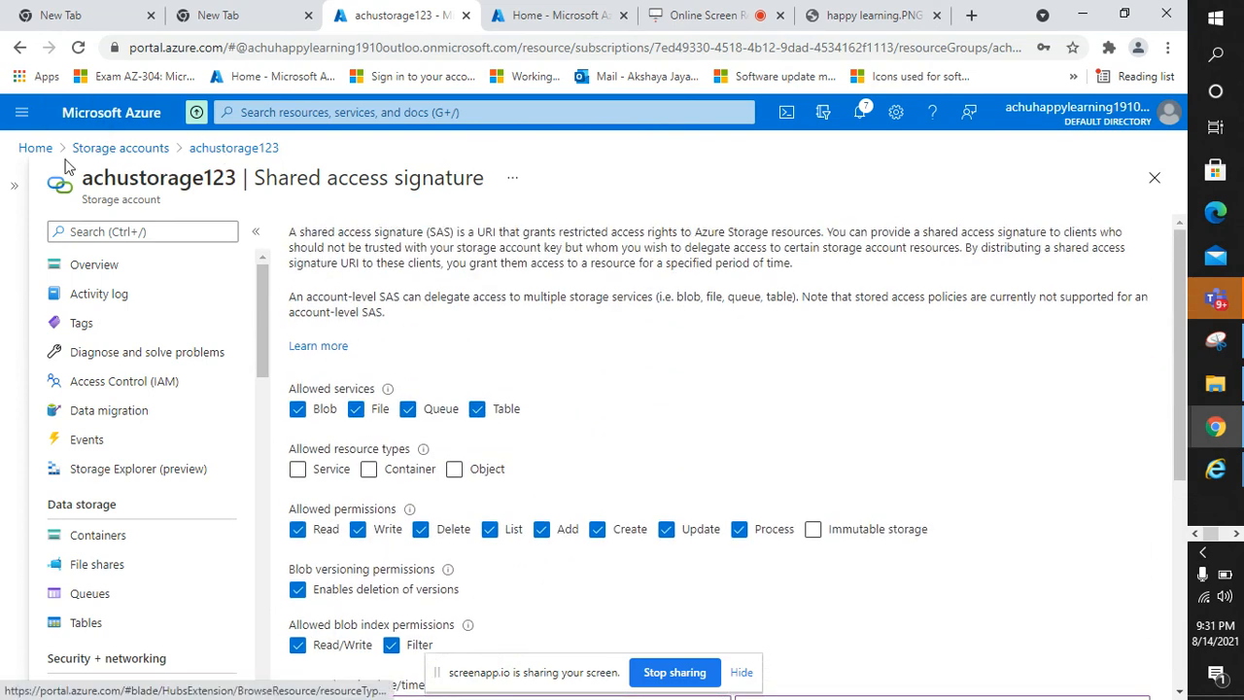
# - Search the portal for active, open Azure Active Directory, and view the assigned roles of the first user in the directory
pyautogui.click(35, 147)
pyautogui.click(258, 112)
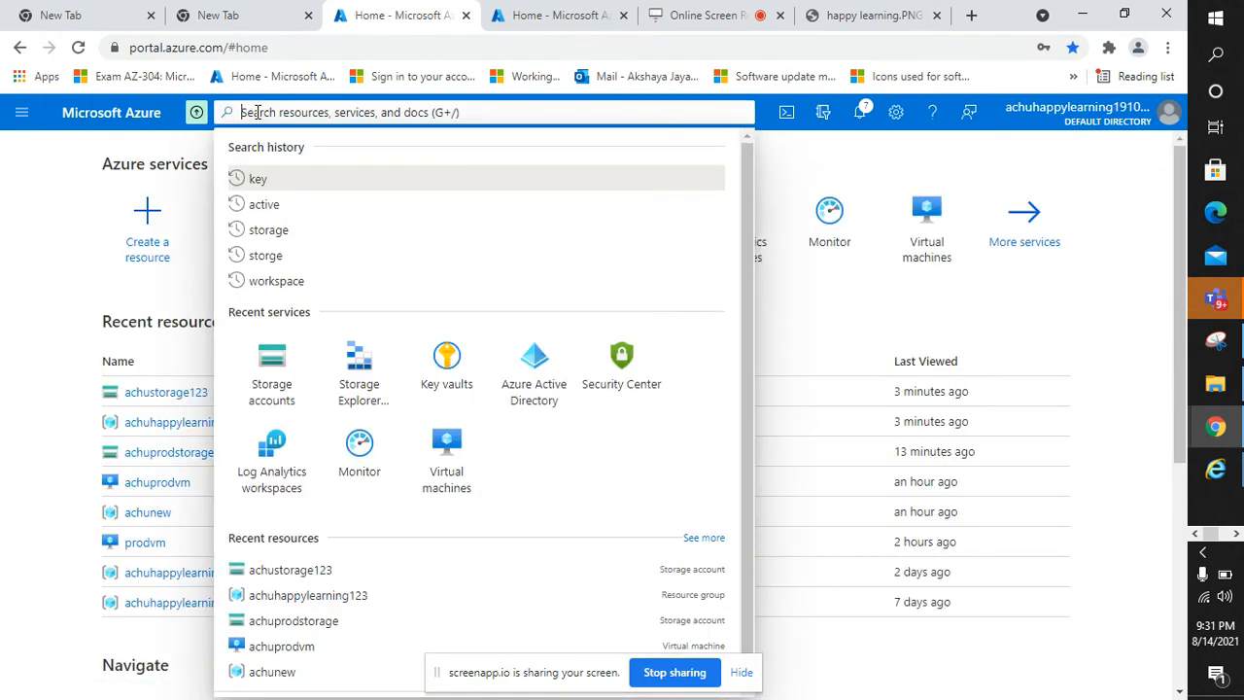
pyautogui.write('active')
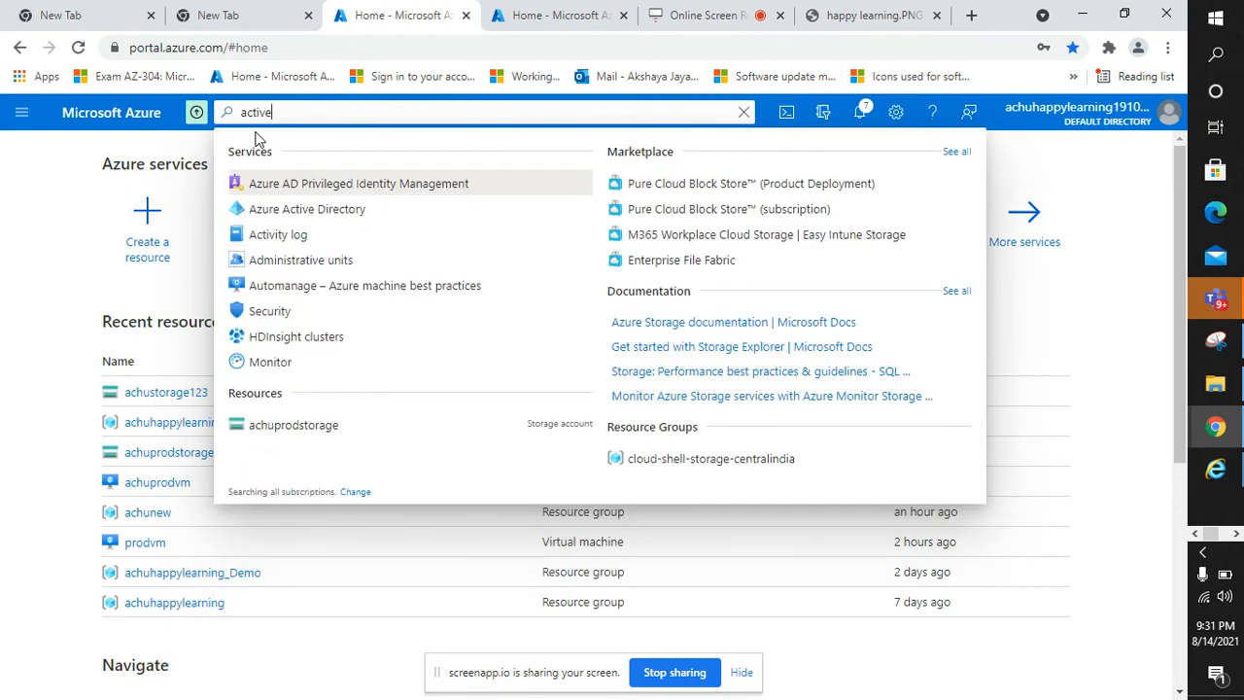
pyautogui.click(304, 208)
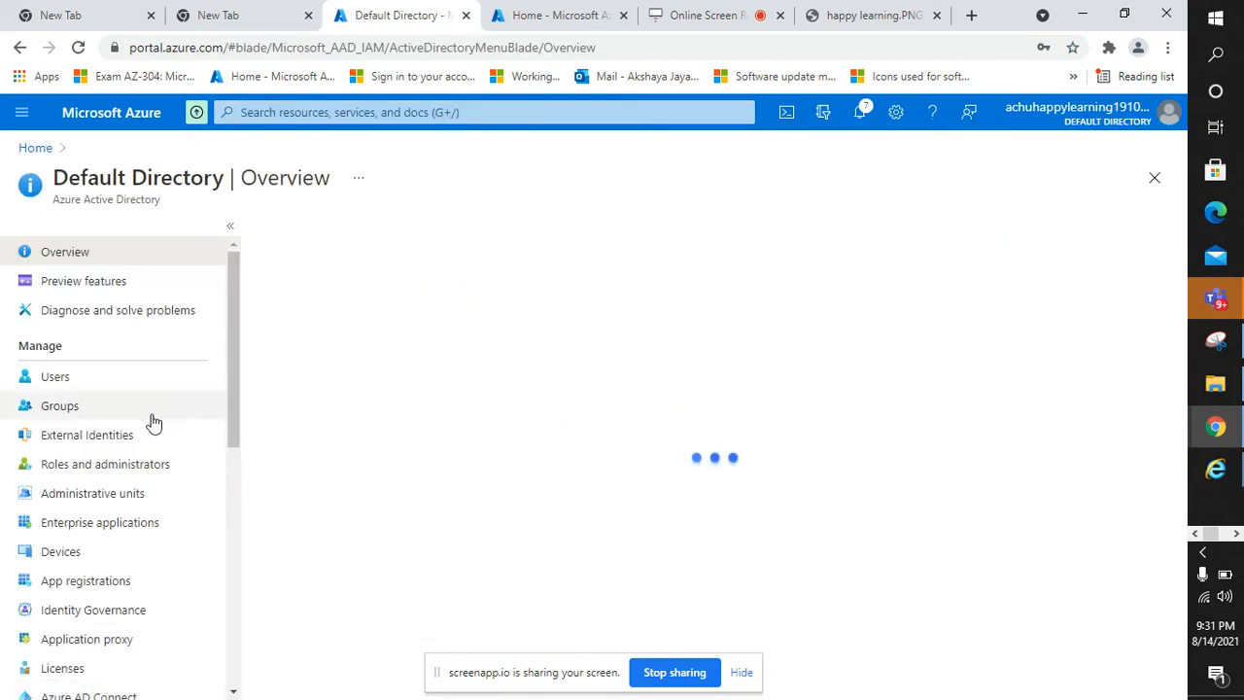
pyautogui.click(126, 385)
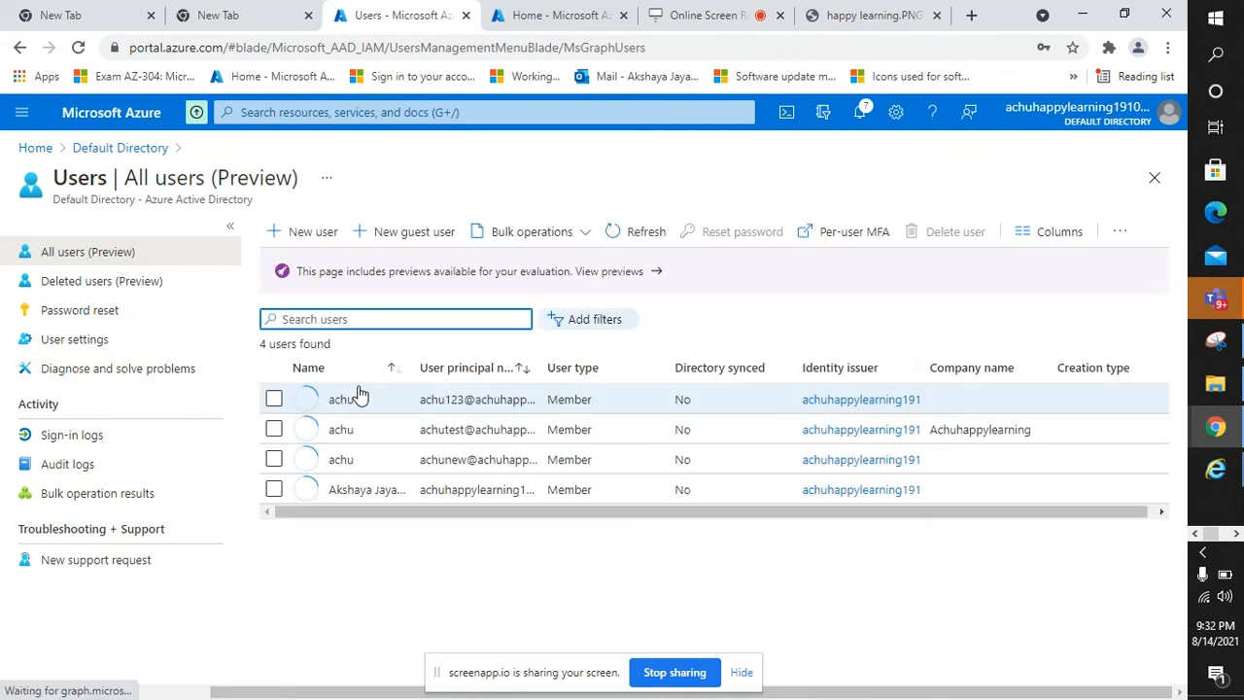
pyautogui.click(469, 408)
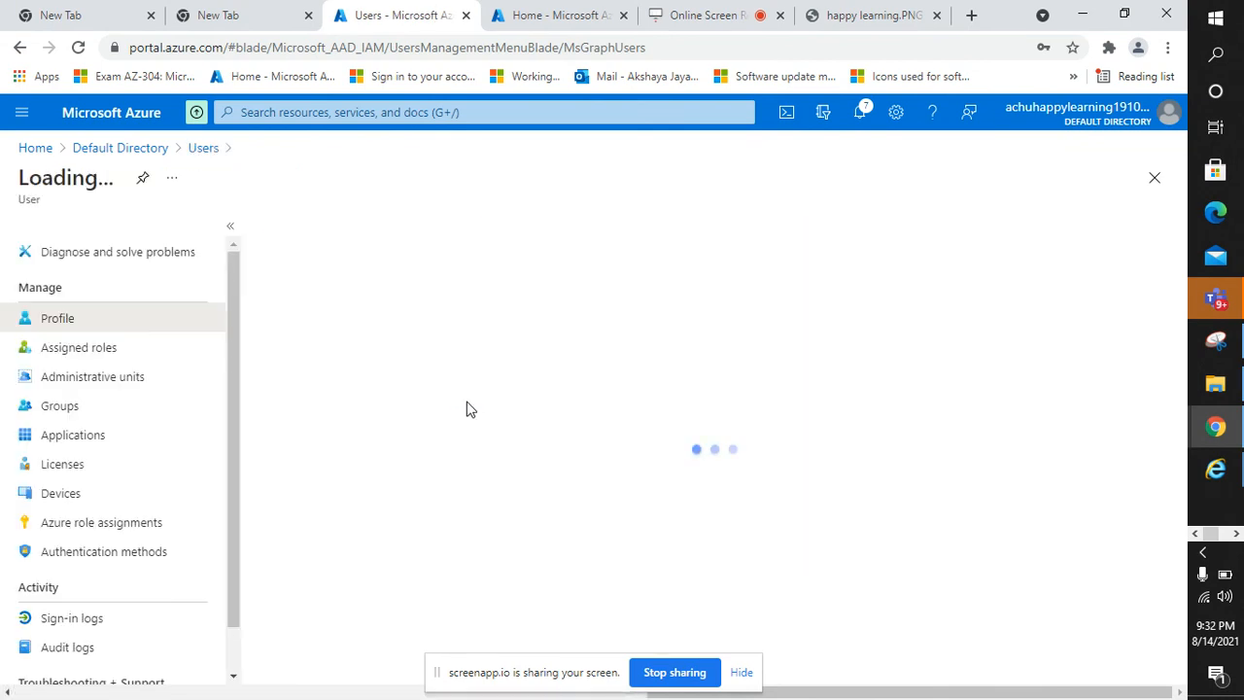
pyautogui.click(104, 358)
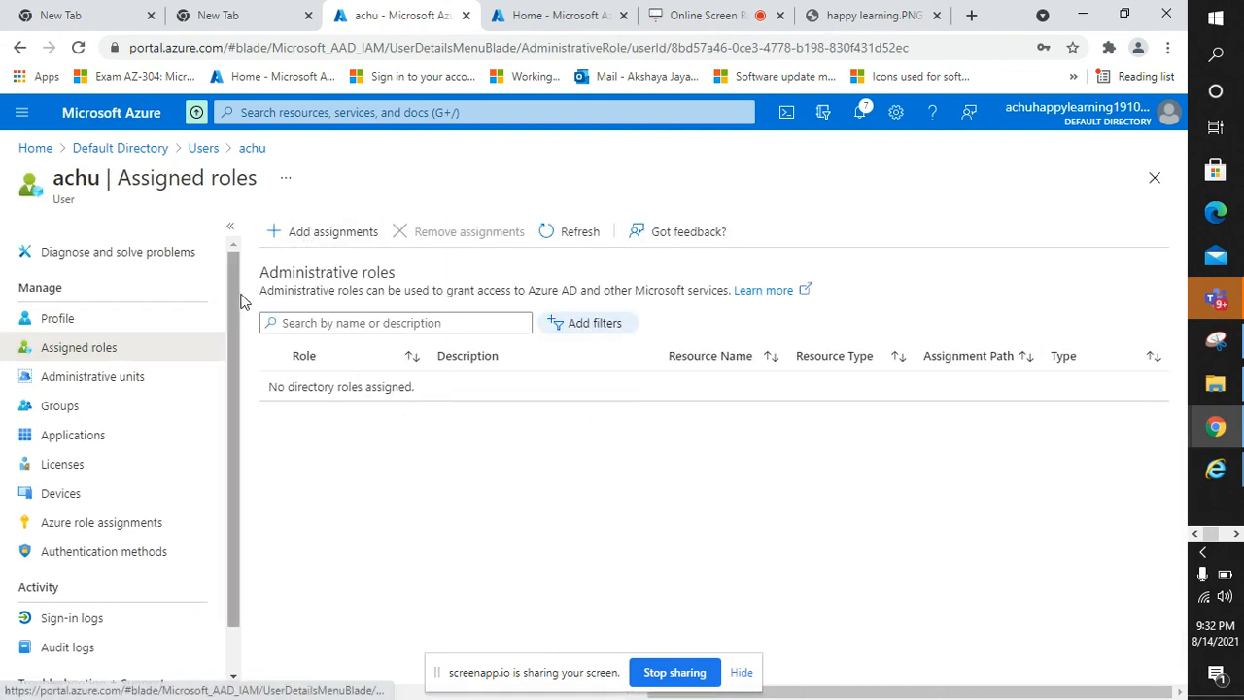
# - Start adding a role assignment for this user and examine the list of available directory roles
pyautogui.click(280, 243)
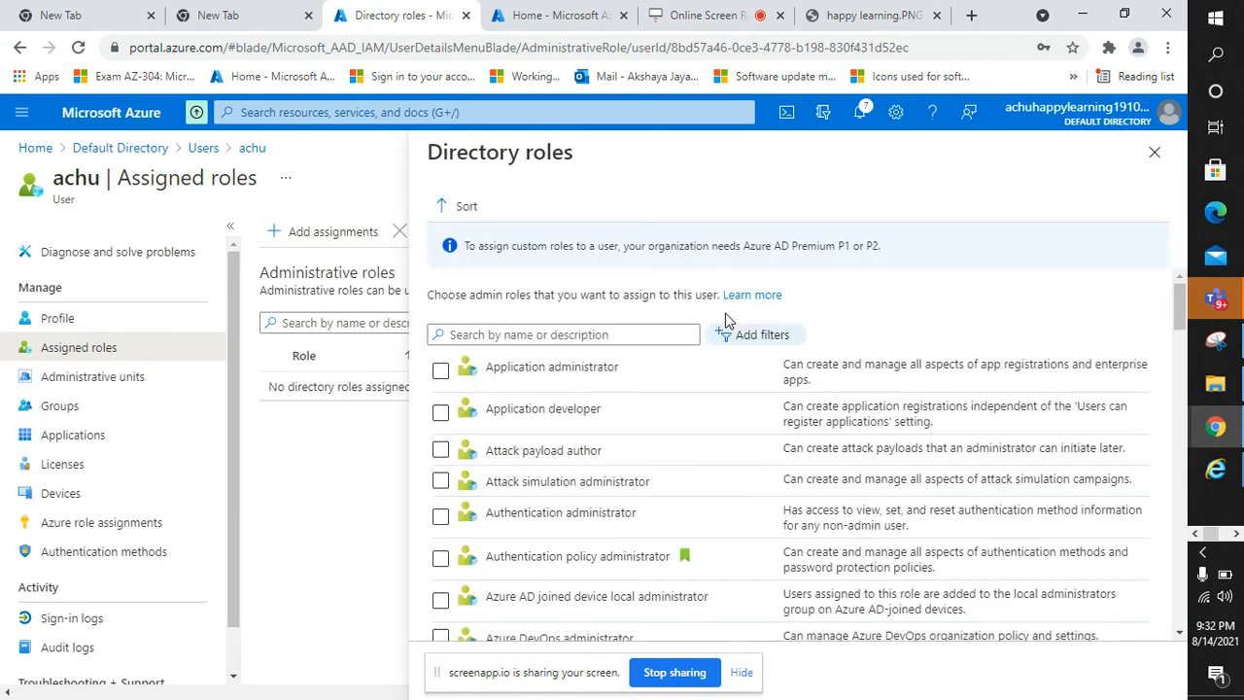
pyautogui.scroll(-10, 633, 437)
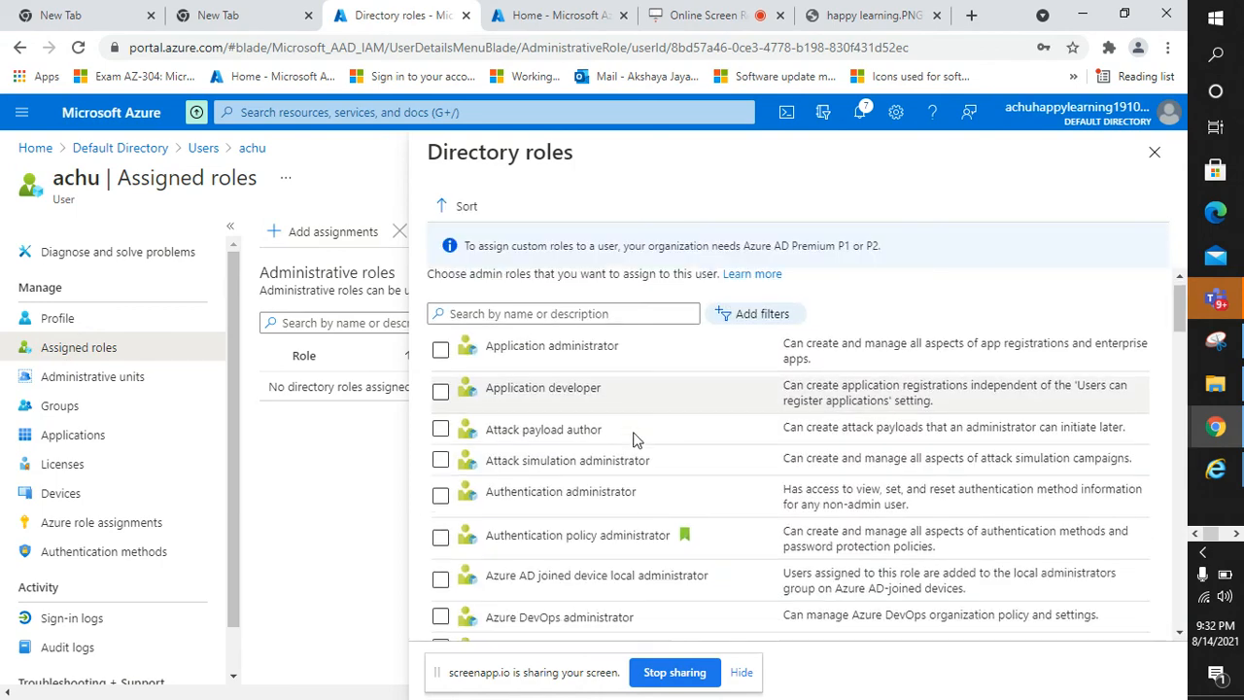
pyautogui.scroll(-12, 507, 372)
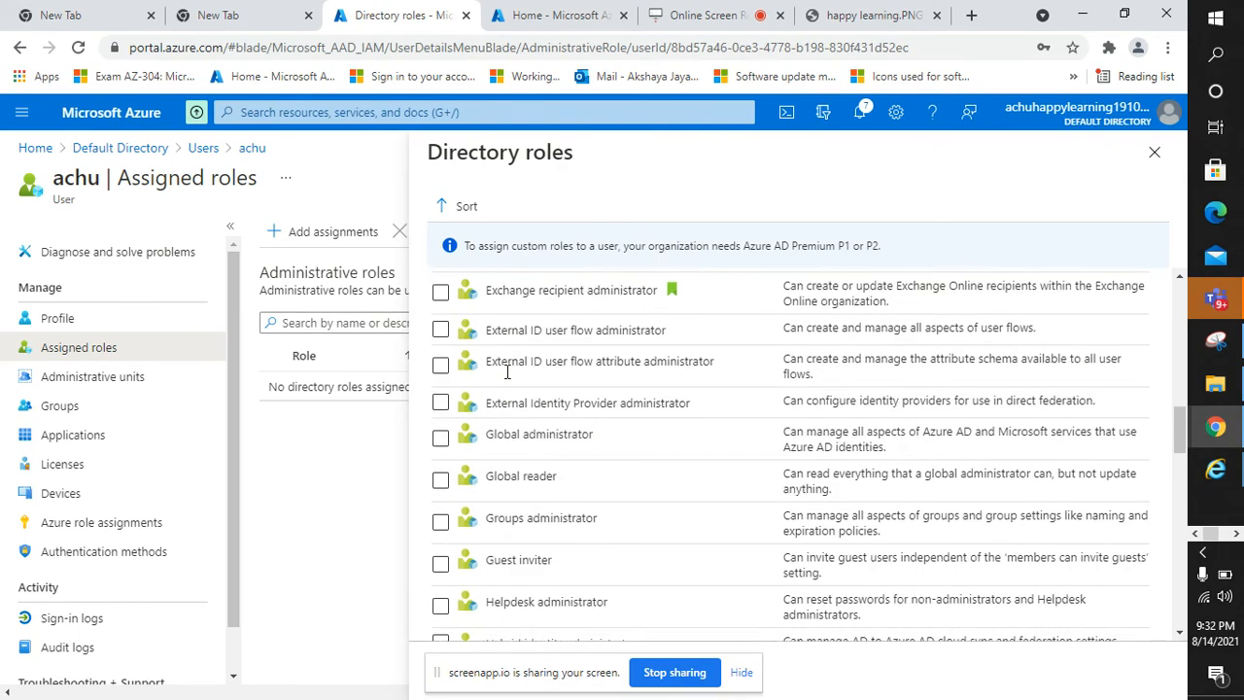
pyautogui.scroll(-3, 549, 437)
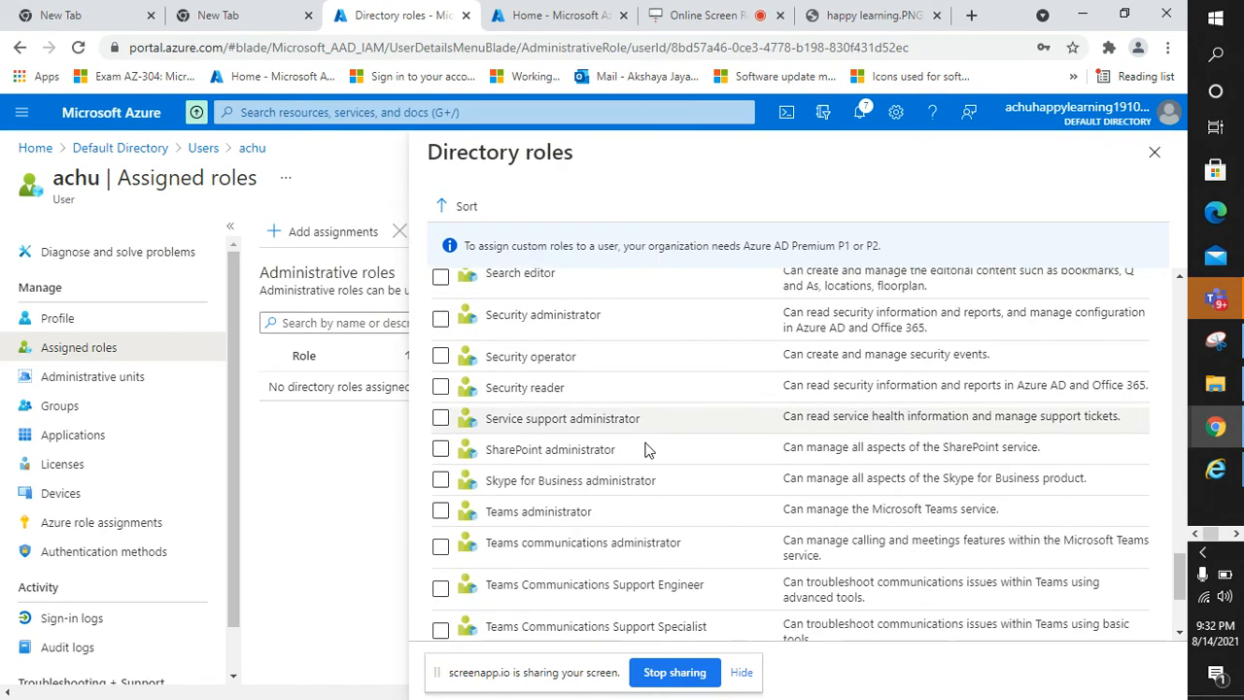
pyautogui.scroll(15, 541, 379)
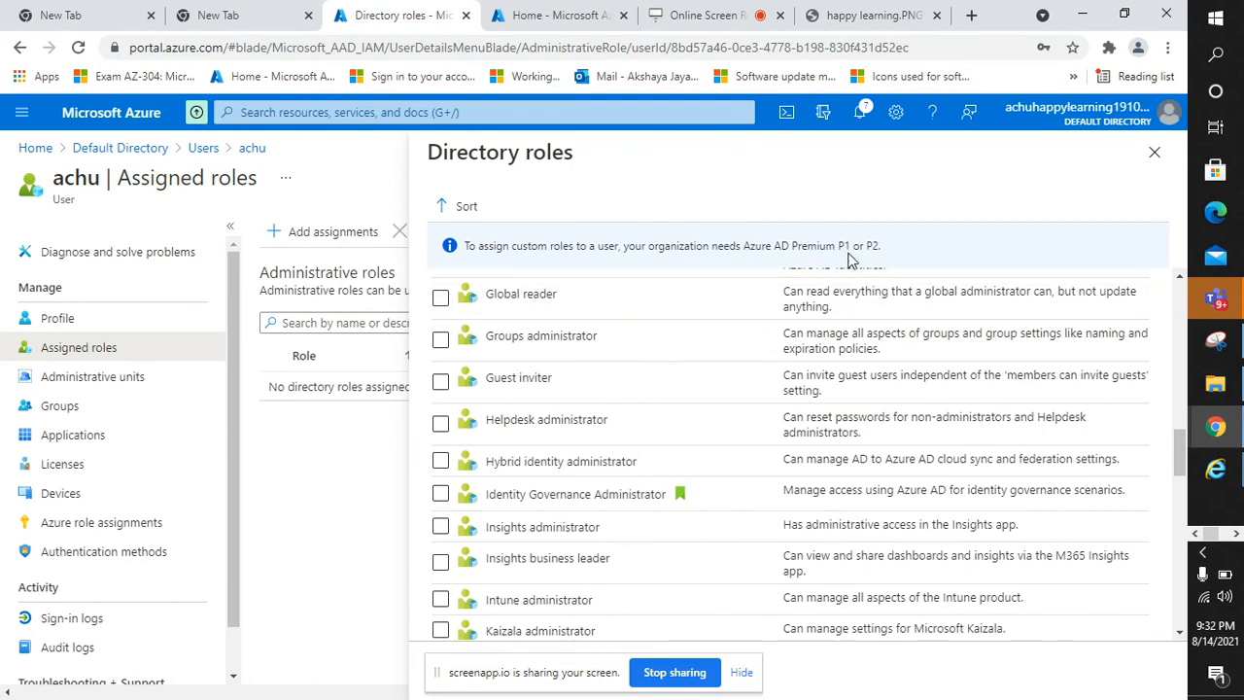
pyautogui.scroll(-5, 545, 457)
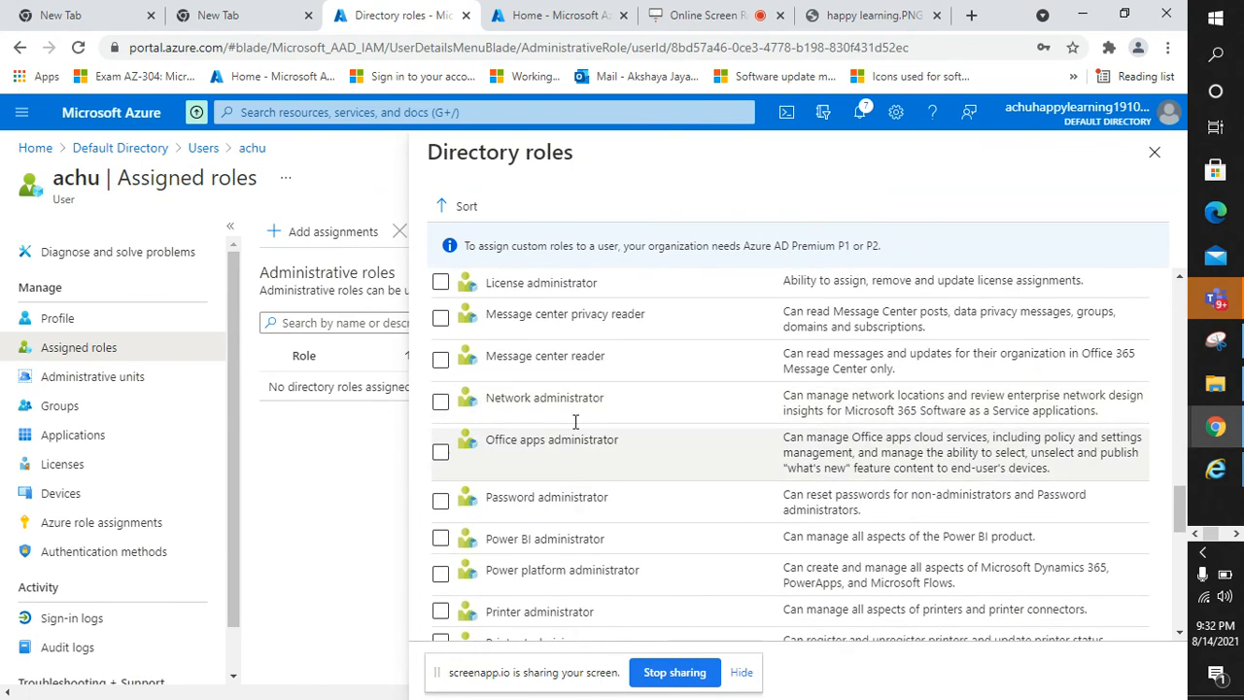
pyautogui.scroll(-3, 549, 470)
pyautogui.scroll(8, 555, 472)
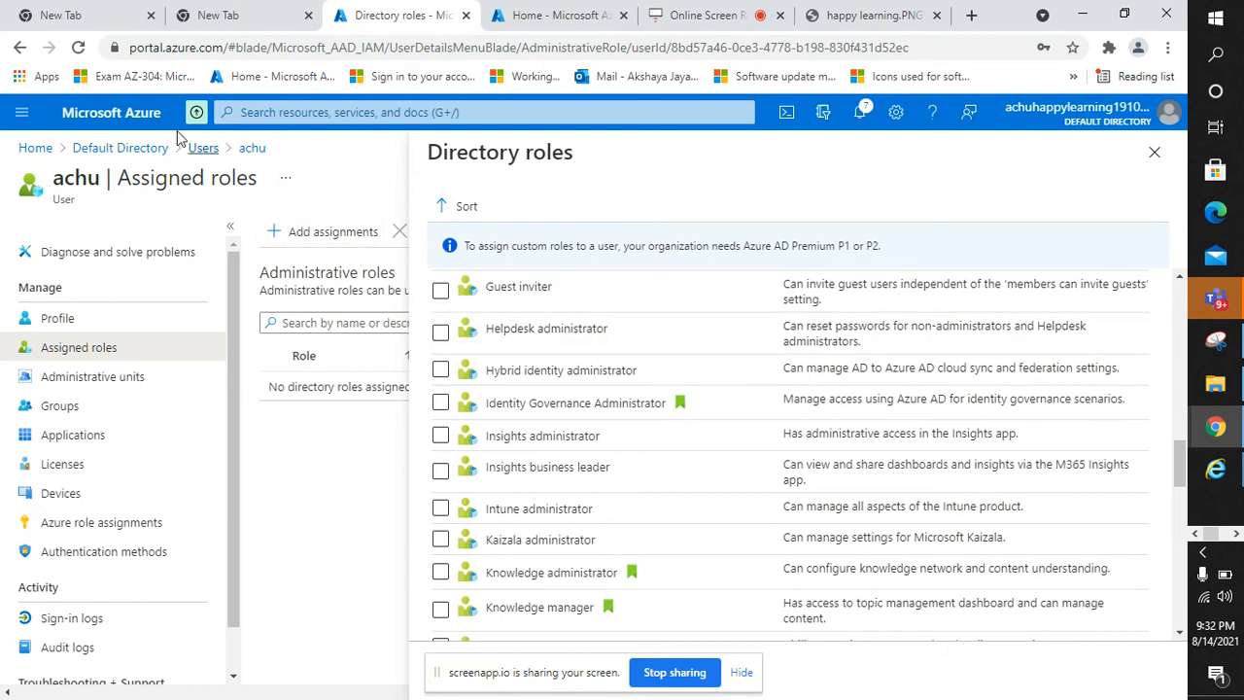
# - Return to the portal home, search for storage, and open Storage Explorer
pyautogui.click(35, 148)
pyautogui.click(18, 119)
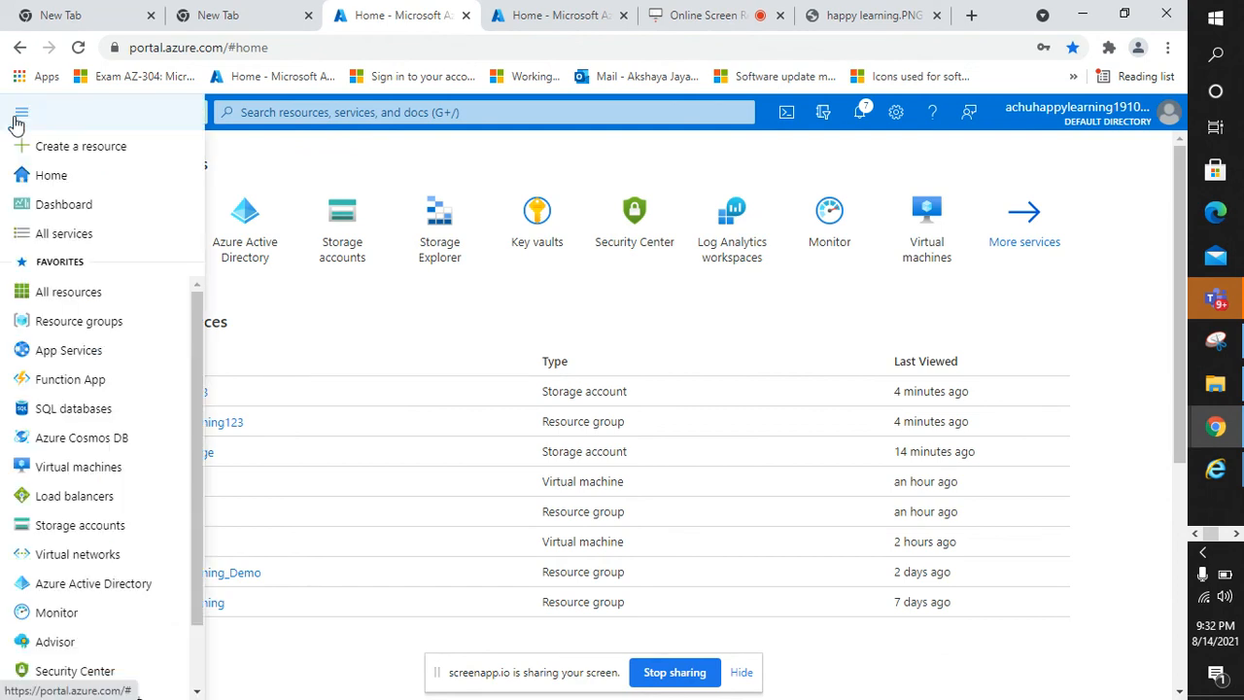
pyautogui.click(264, 111)
pyautogui.write('storage')
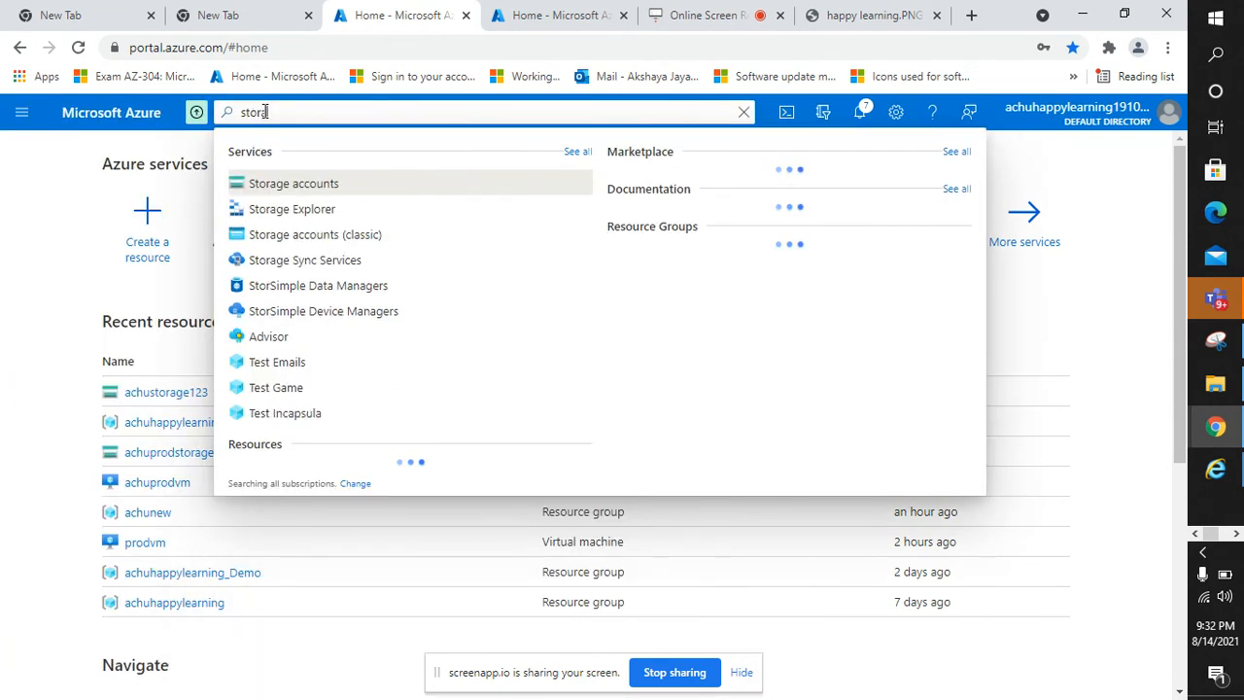
pyautogui.click(291, 210)
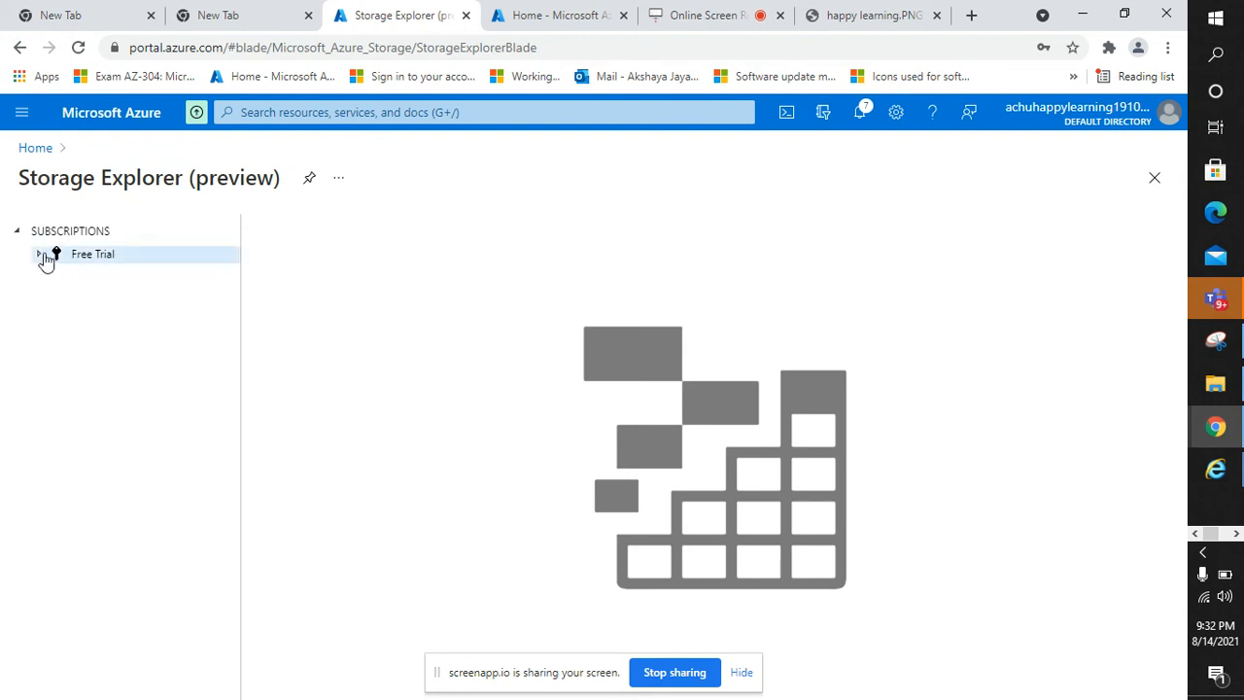
# - Expand the Free Trial subscription and both storage accounts, and open the achublob container under achustorage123's blob containers
pyautogui.click(17, 233)
pyautogui.click(20, 237)
pyautogui.click(38, 255)
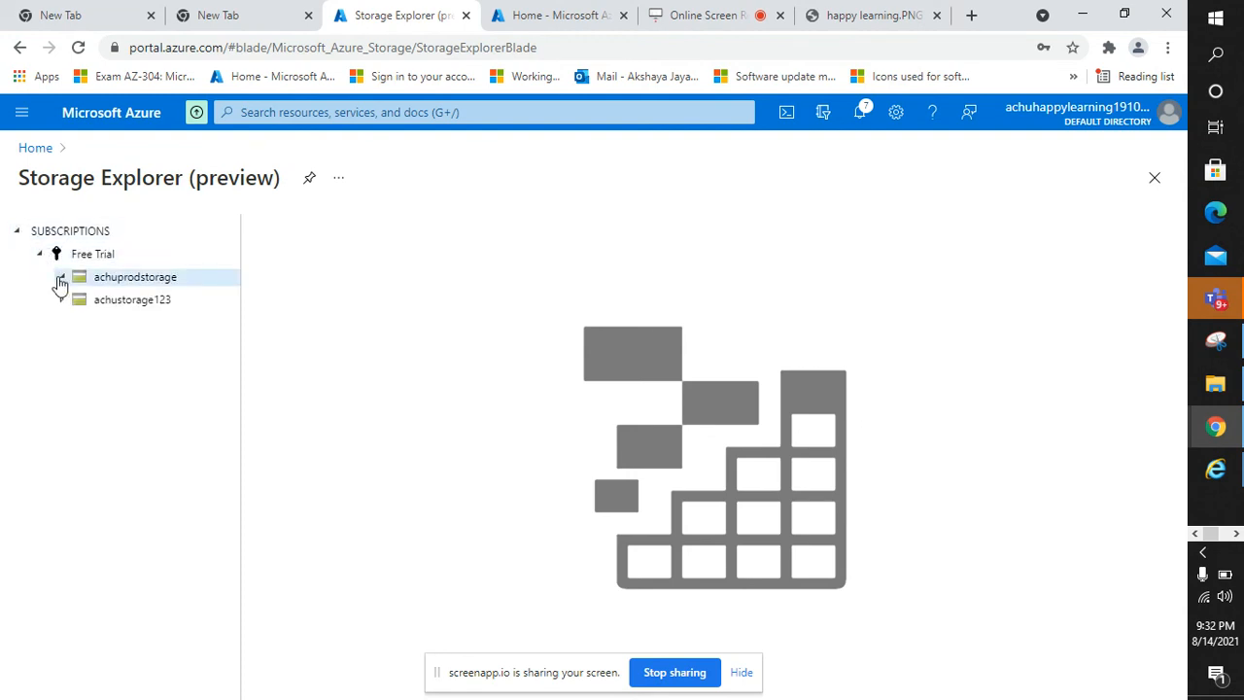
pyautogui.click(60, 279)
pyautogui.click(61, 389)
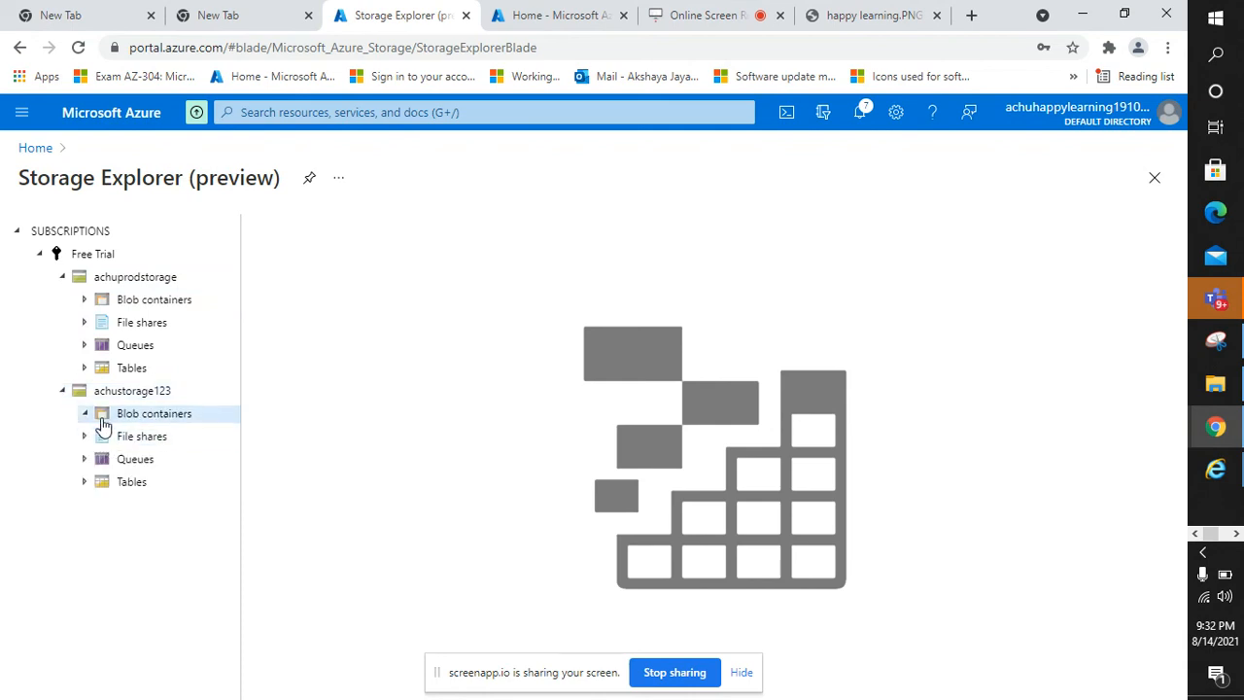
pyautogui.click(83, 415)
pyautogui.click(152, 440)
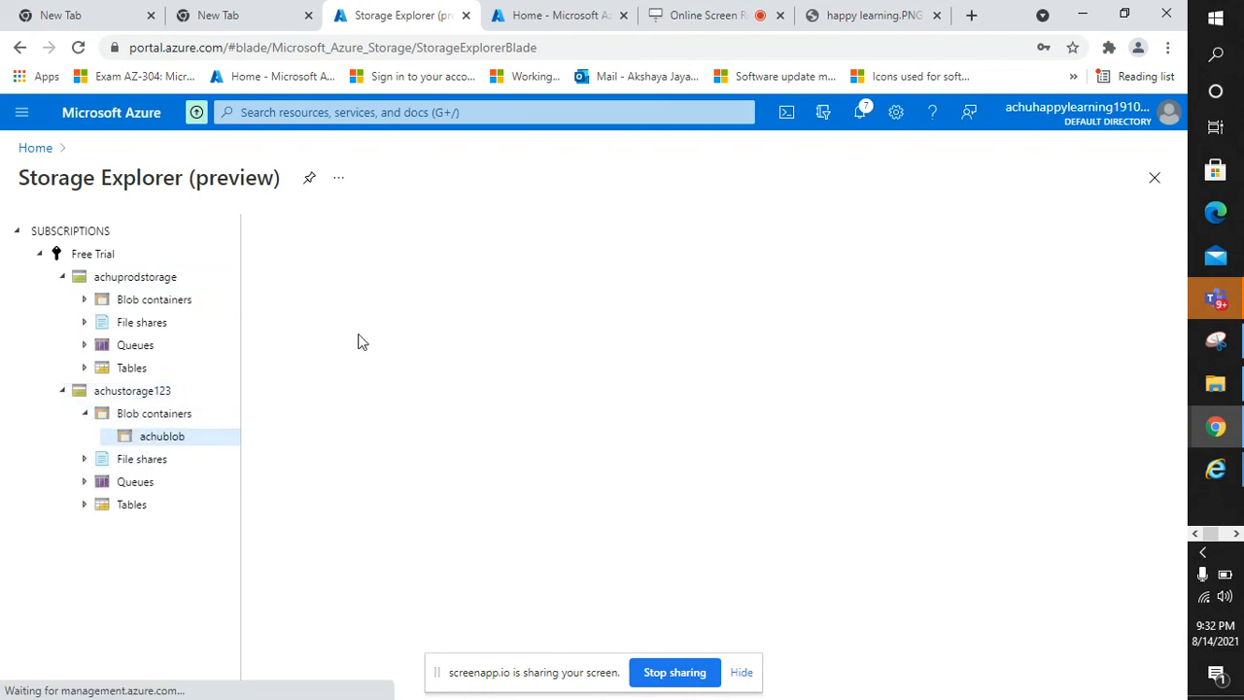